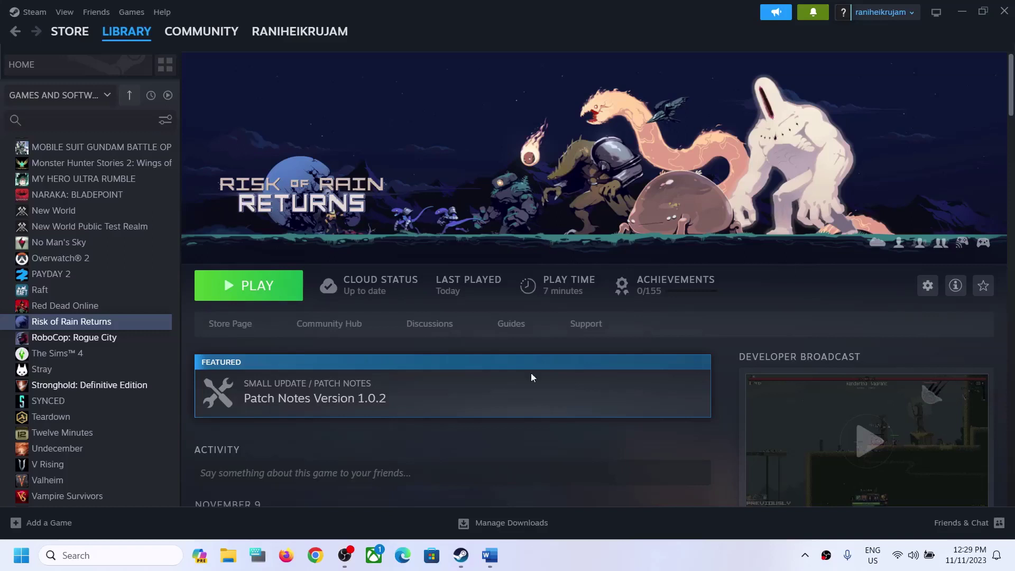
Read the guide's 'Restart your PC' step and check the Start menu power options without restarting.
click(490, 555)
drag(174, 253, 346, 253)
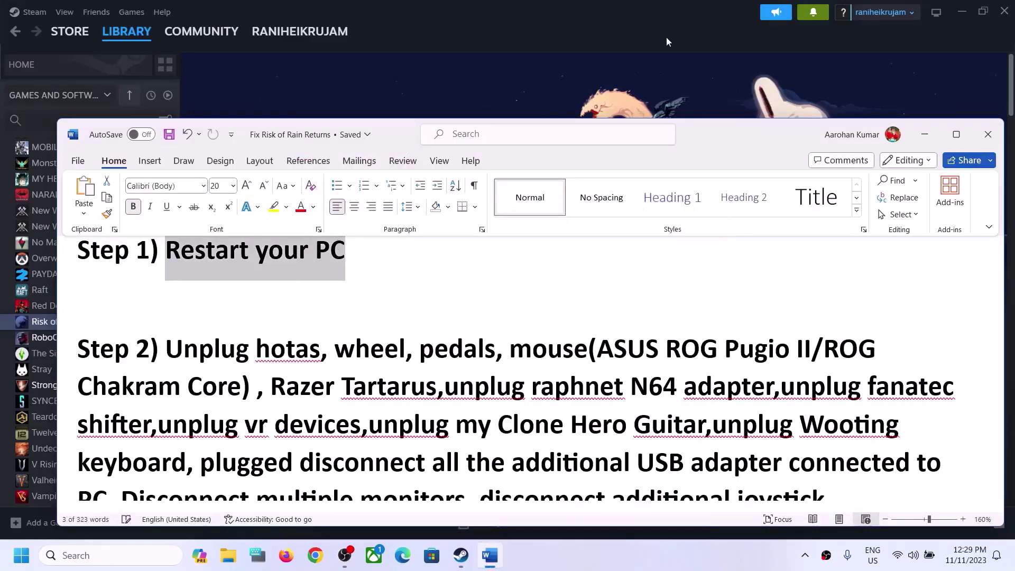
click(666, 37)
click(21, 555)
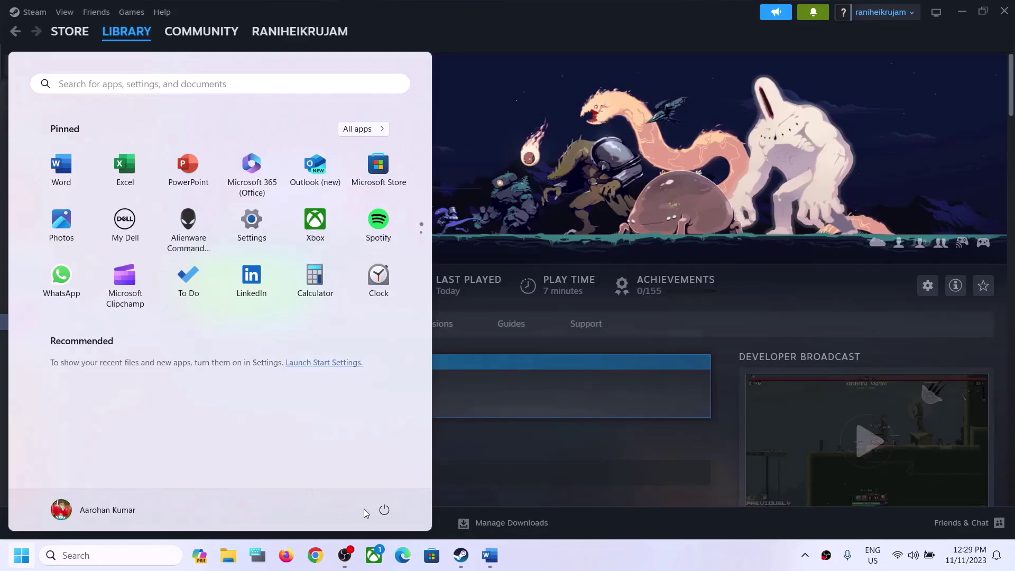
click(383, 509)
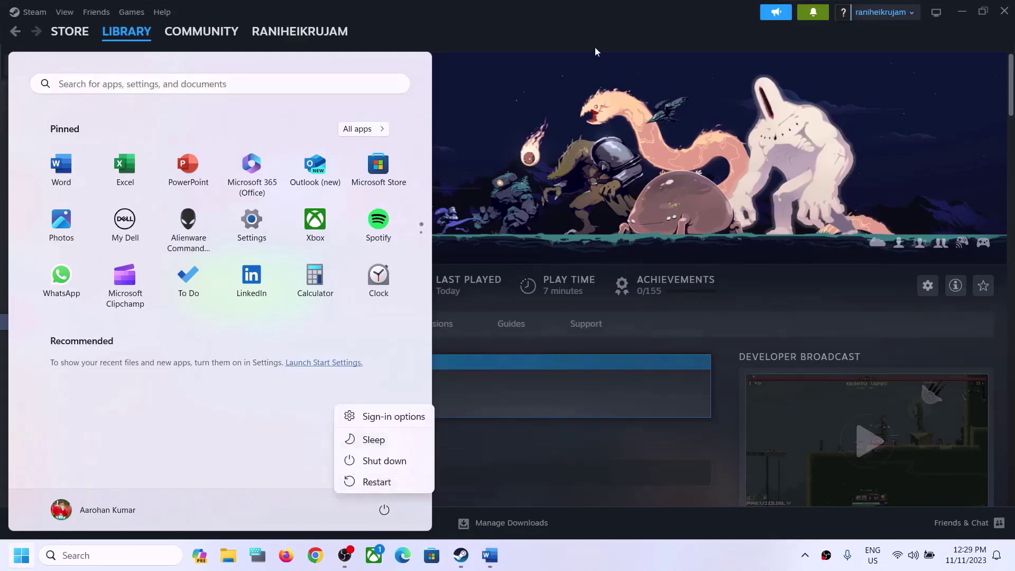
key(Escape)
click(564, 17)
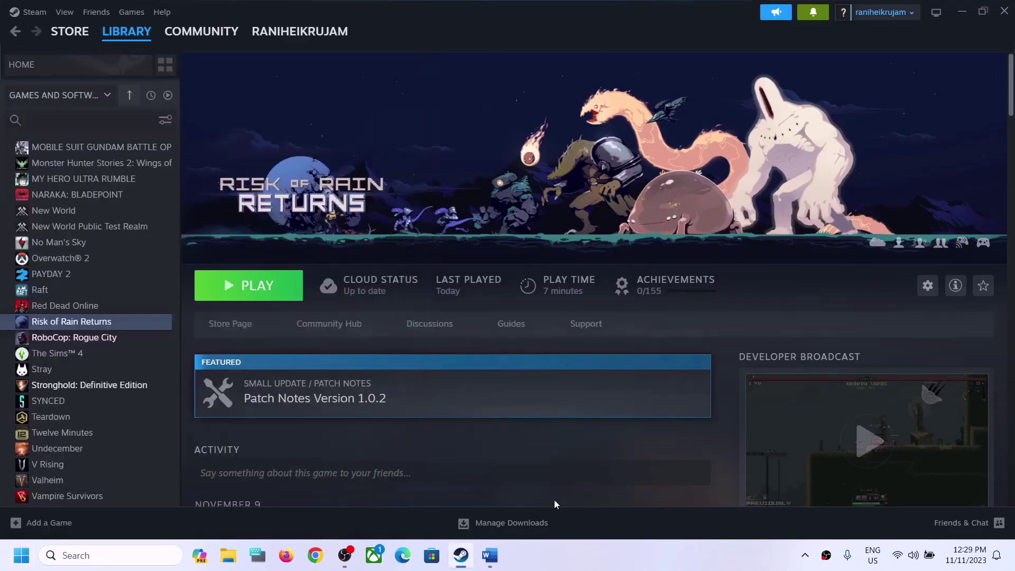
Scroll to Step 2 and highlight the hotas, wheel, pedals and mouse entries.
click(490, 555)
scroll(409, 405, down, 2)
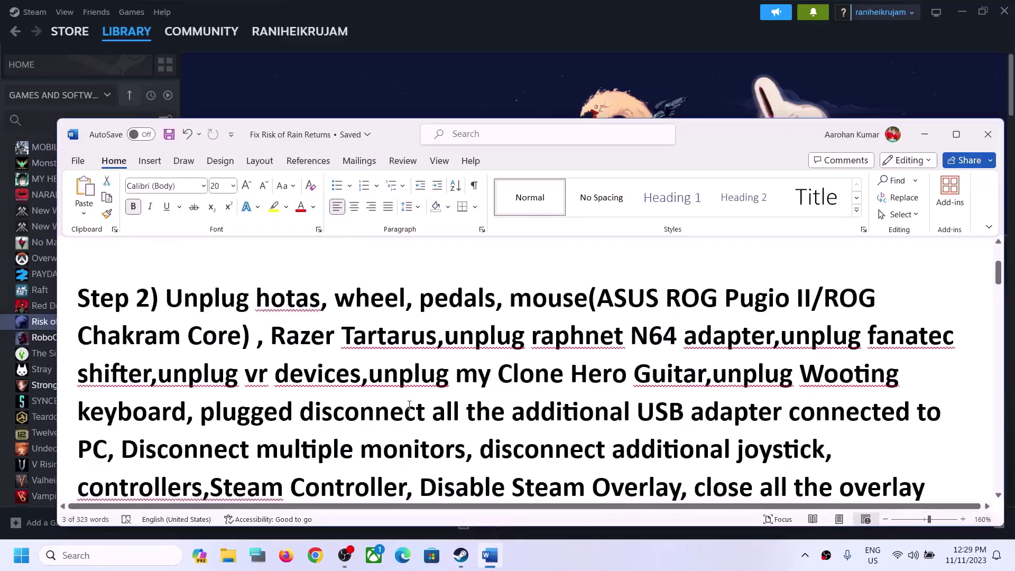
drag(165, 294, 498, 295)
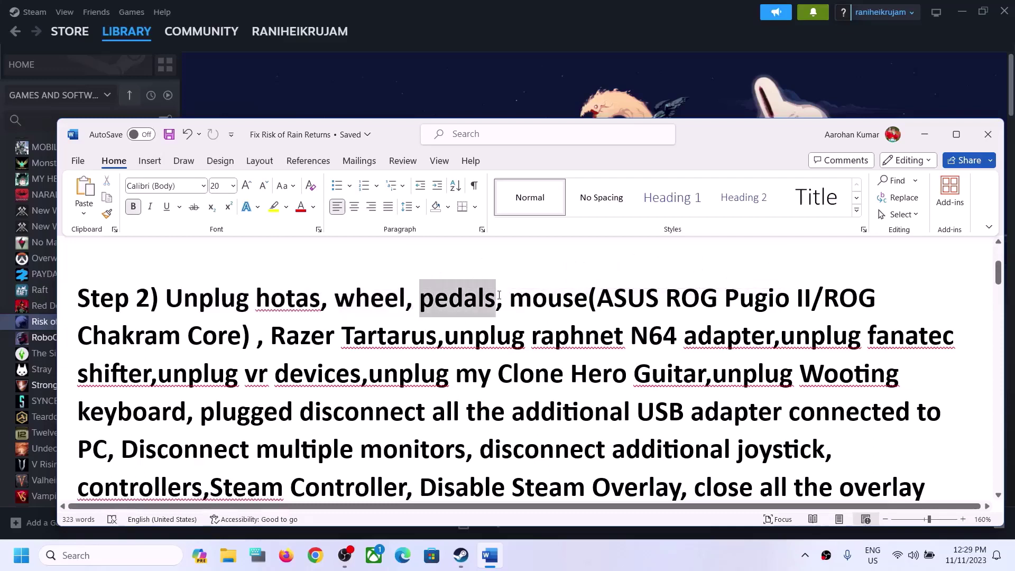
drag(165, 296, 496, 299)
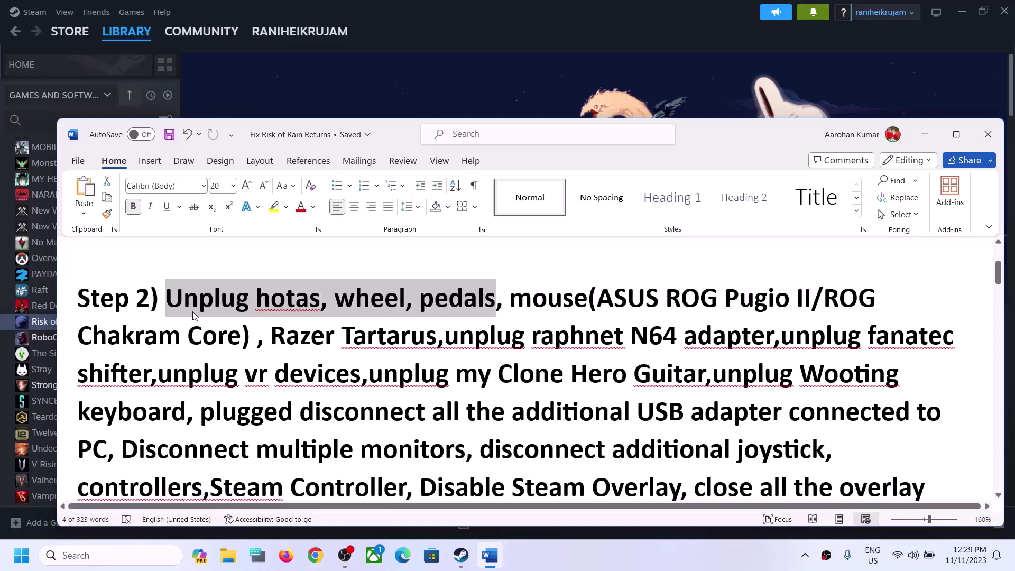
drag(509, 300, 241, 338)
click(551, 331)
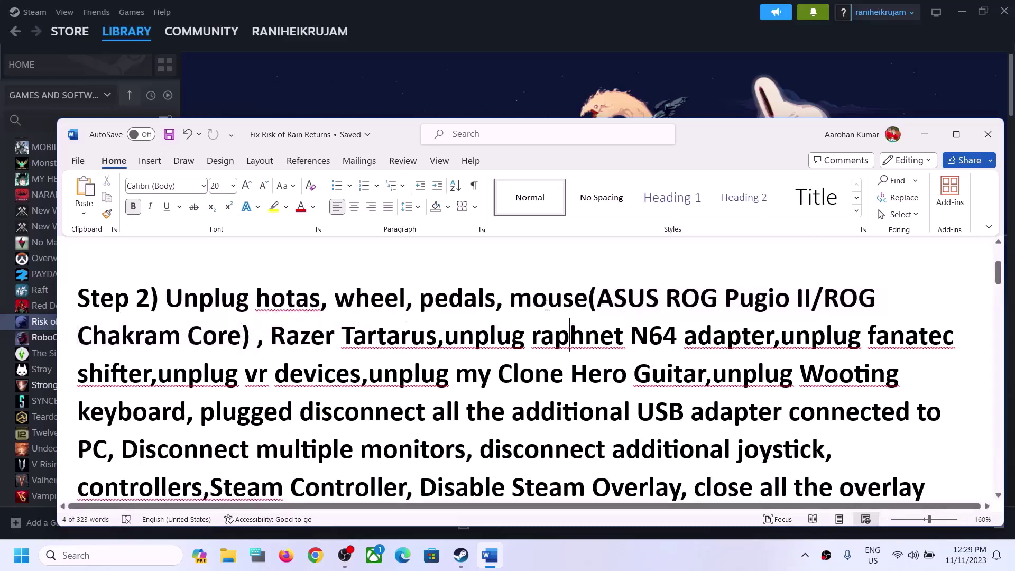
drag(510, 299, 261, 338)
click(632, 414)
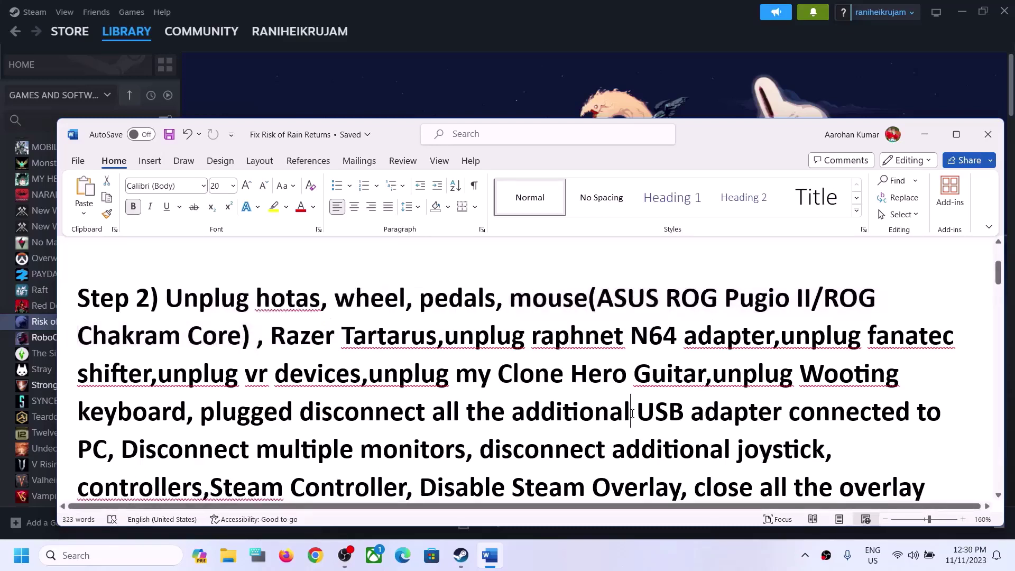
Highlight the Razer Tartarus, N64 adapter, Fanatec shifter, VR devices and Clone Hero Guitar items.
scroll(417, 347, down, 1)
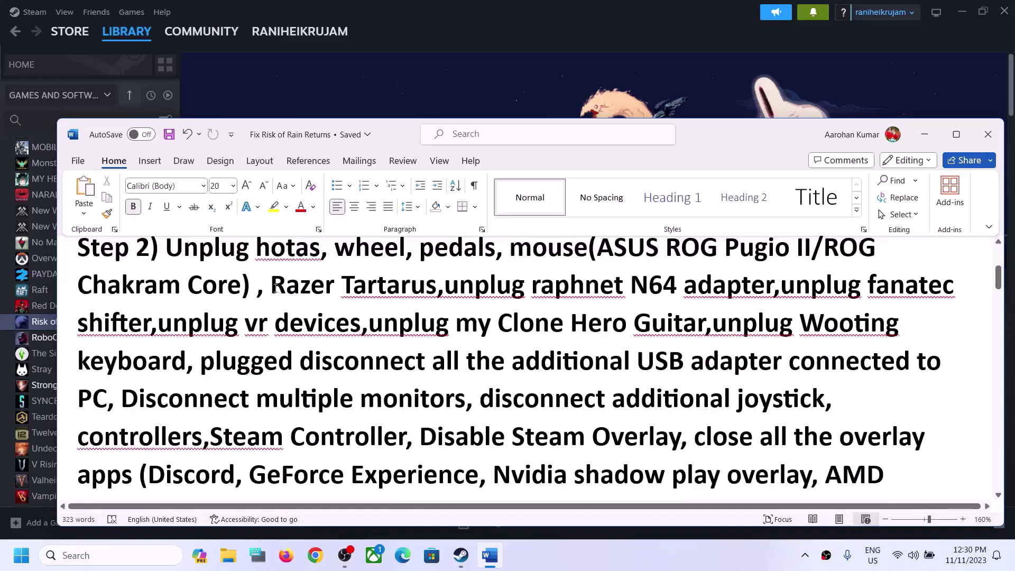
drag(276, 287, 378, 300)
key(ctrl+shift+Right)
key(ctrl+shift+Right)
key(ctrl+shift+Right)
key(ctrl+shift+Right)
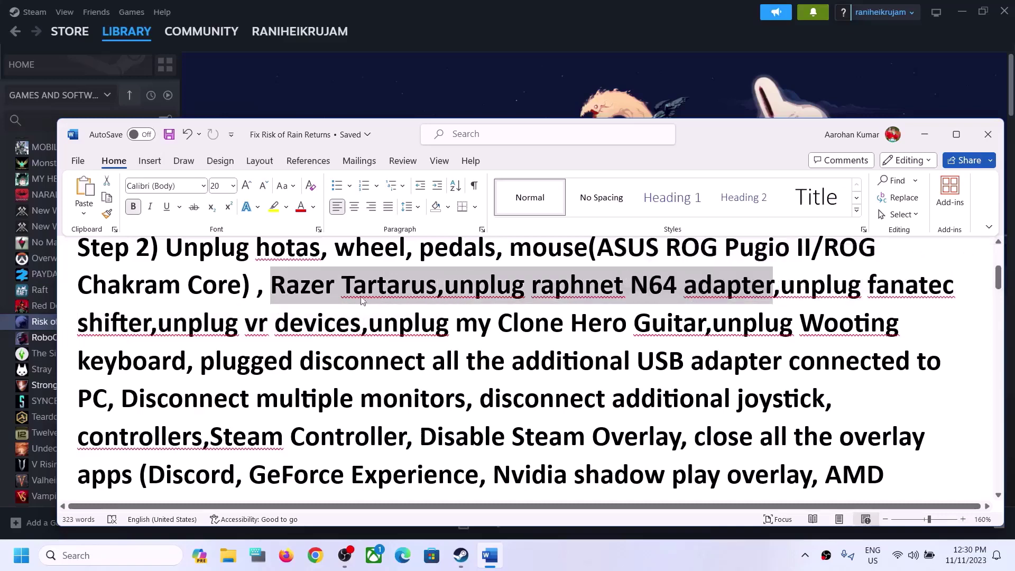
click(312, 289)
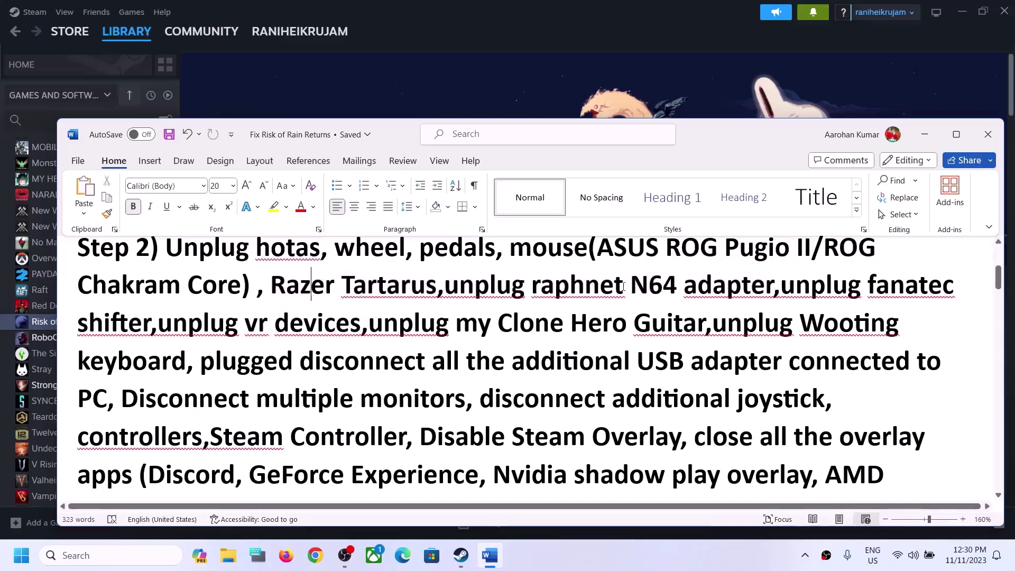
drag(629, 290, 773, 290)
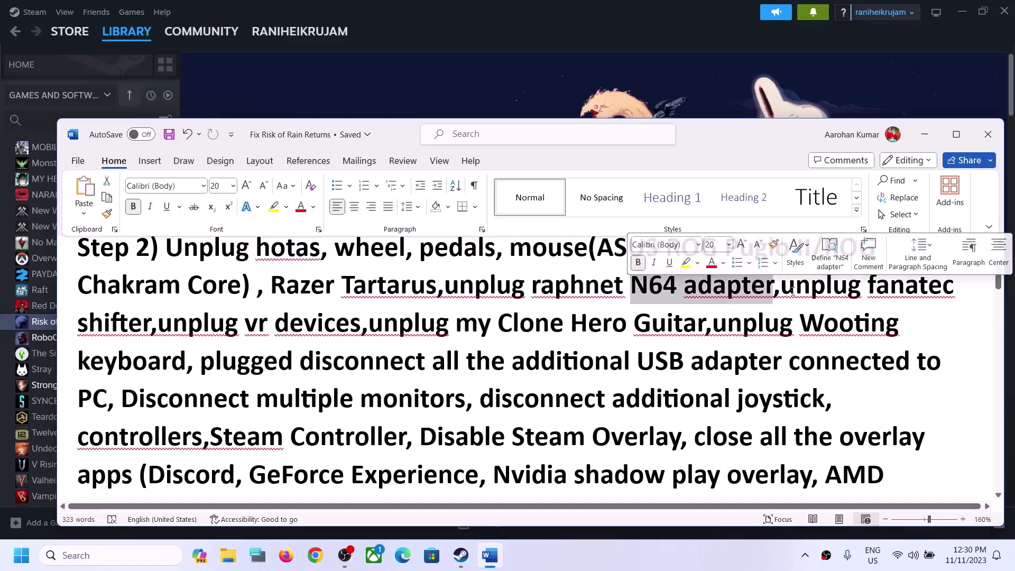
drag(876, 295, 942, 294)
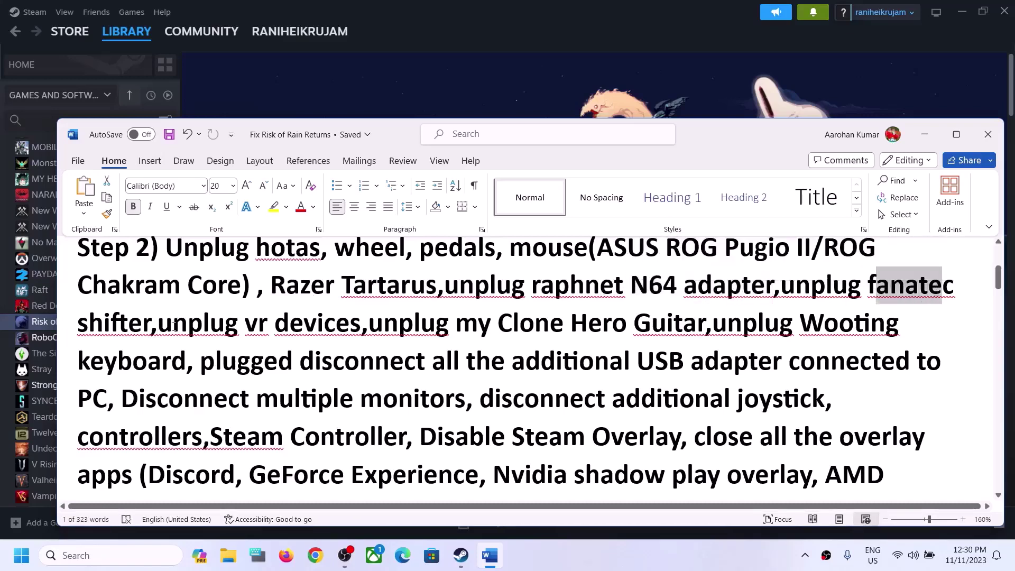
drag(172, 326, 300, 327)
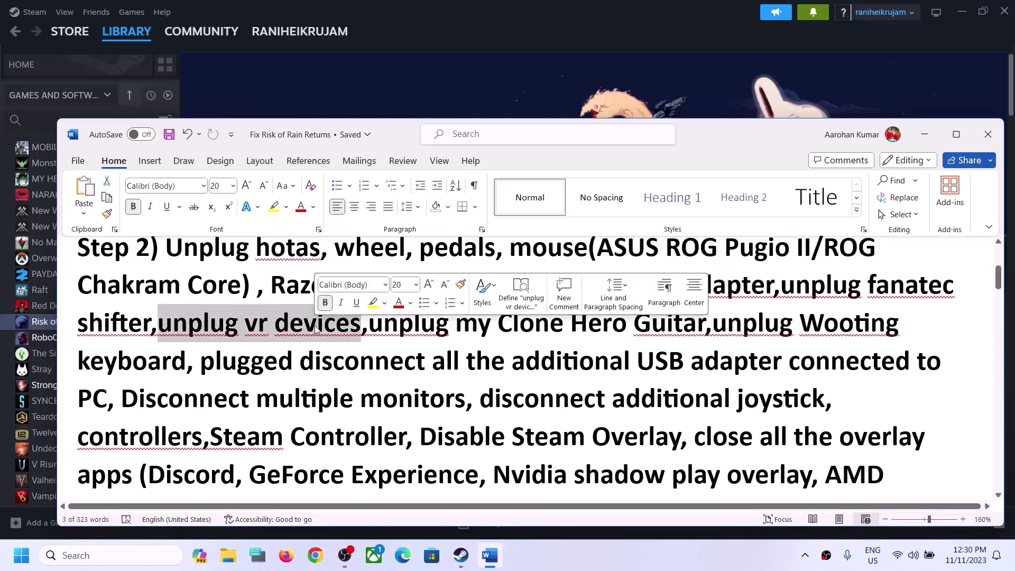
click(379, 328)
drag(378, 328, 706, 328)
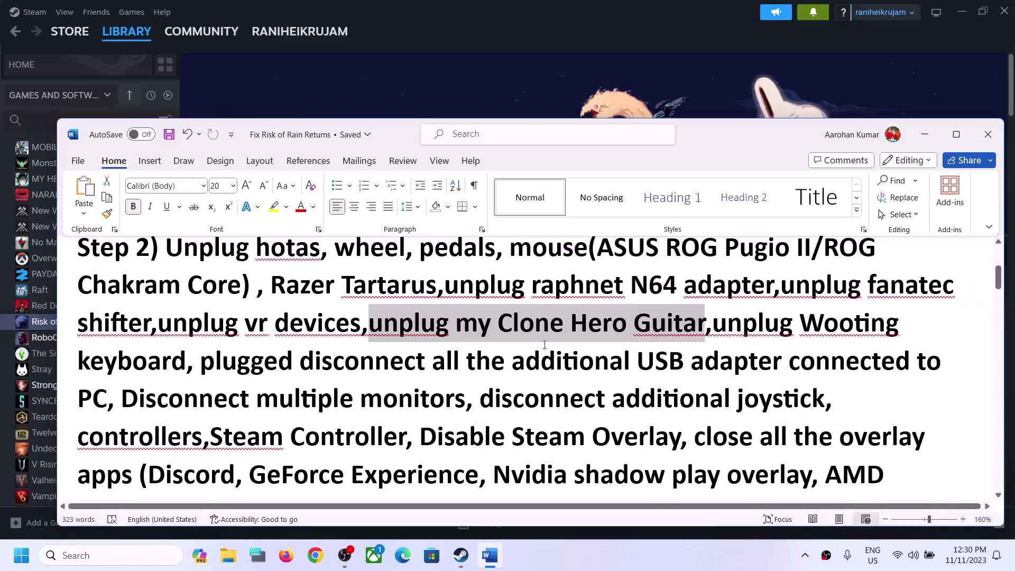
click(510, 347)
Delete the stray word 'my' before Clone Hero Guitar and the stray word 'plugged'.
key(BackSpace)
key(BackSpace)
key(BackSpace)
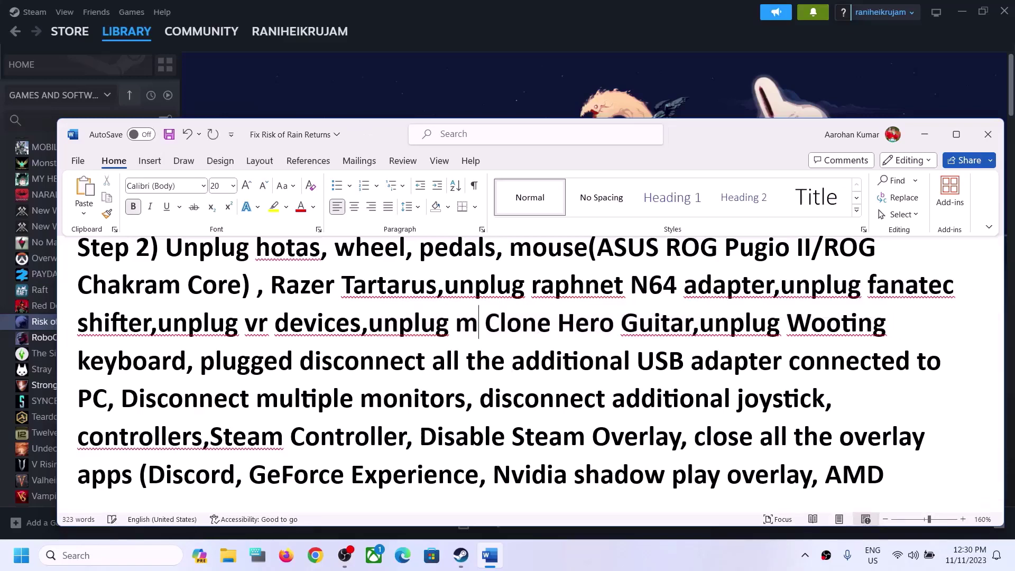
mouse_move(395, 324)
mouse_down()
mouse_move(800, 319)
mouse_move(159, 323)
mouse_move(189, 362)
mouse_up()
click(704, 362)
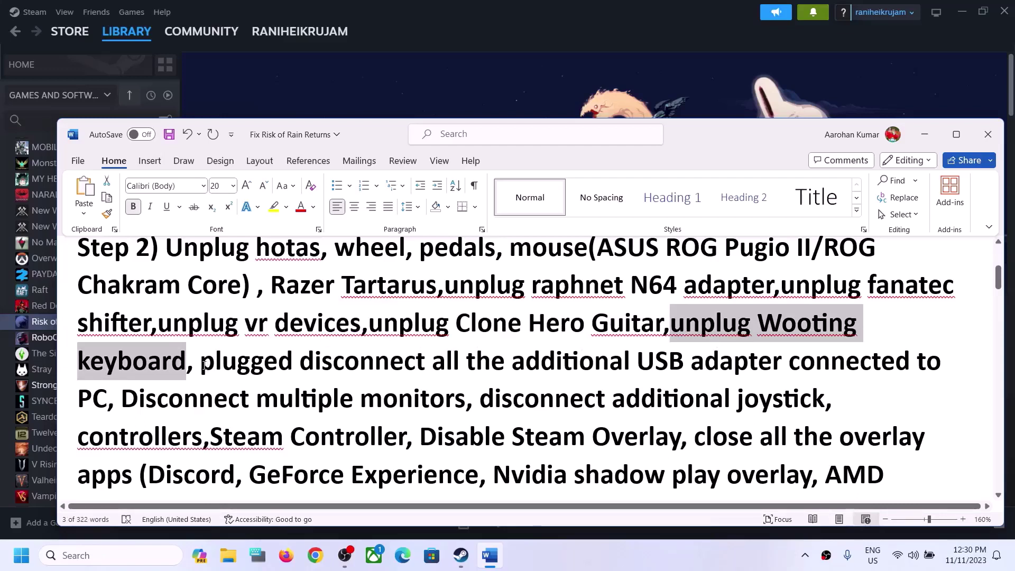
drag(294, 361, 206, 362)
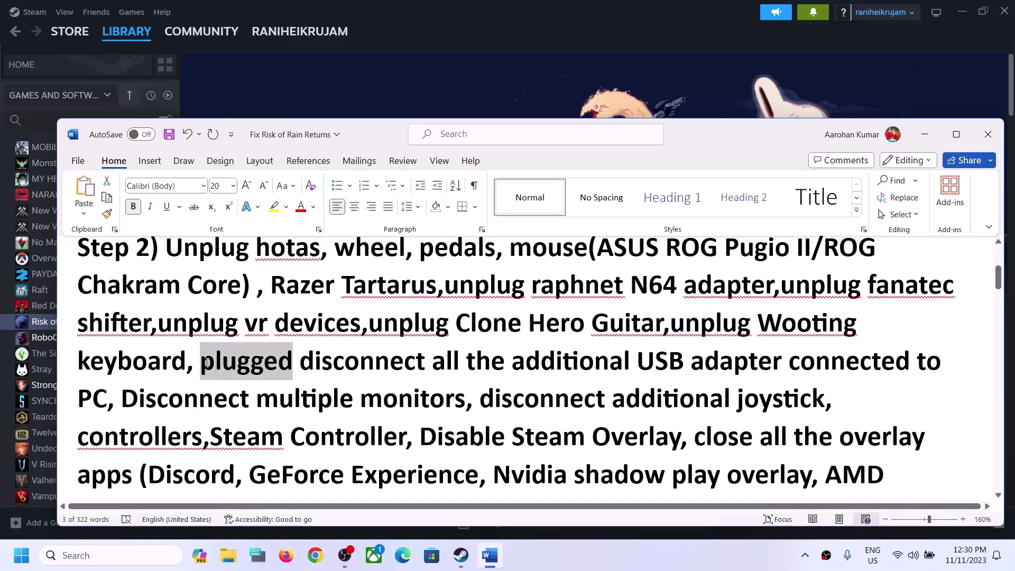
key(Delete)
Read the USB adapter, multiple monitor, joystick/Steam Controller and Disable Steam Overlay instructions.
drag(314, 362, 843, 361)
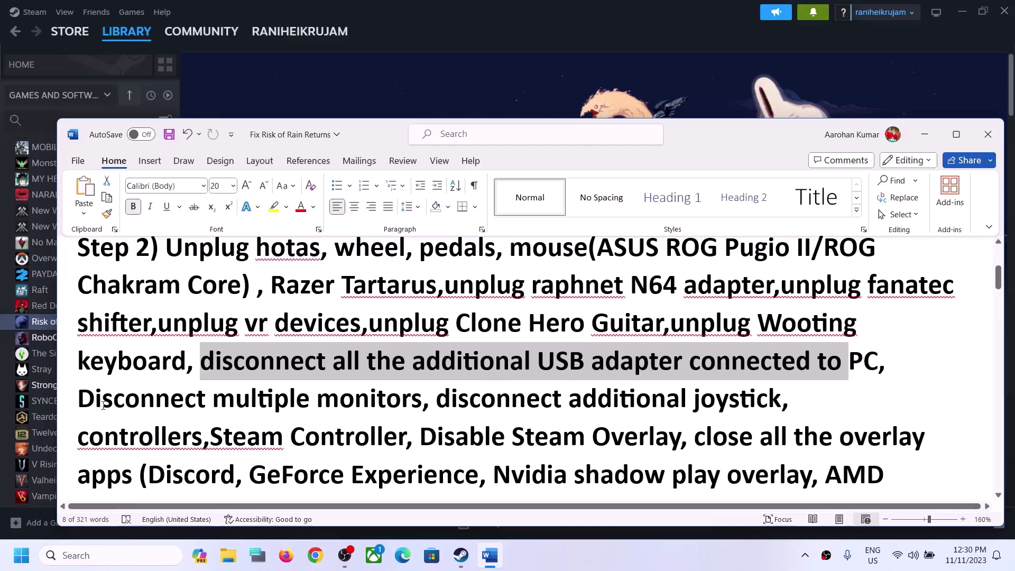
drag(84, 401, 381, 399)
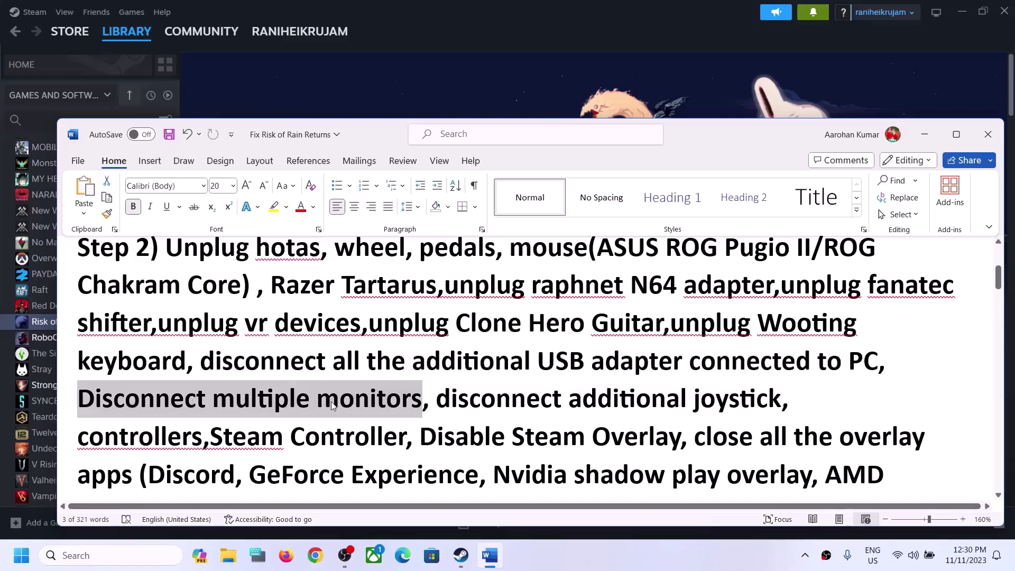
scroll(481, 360, down, 1)
drag(442, 348, 364, 369)
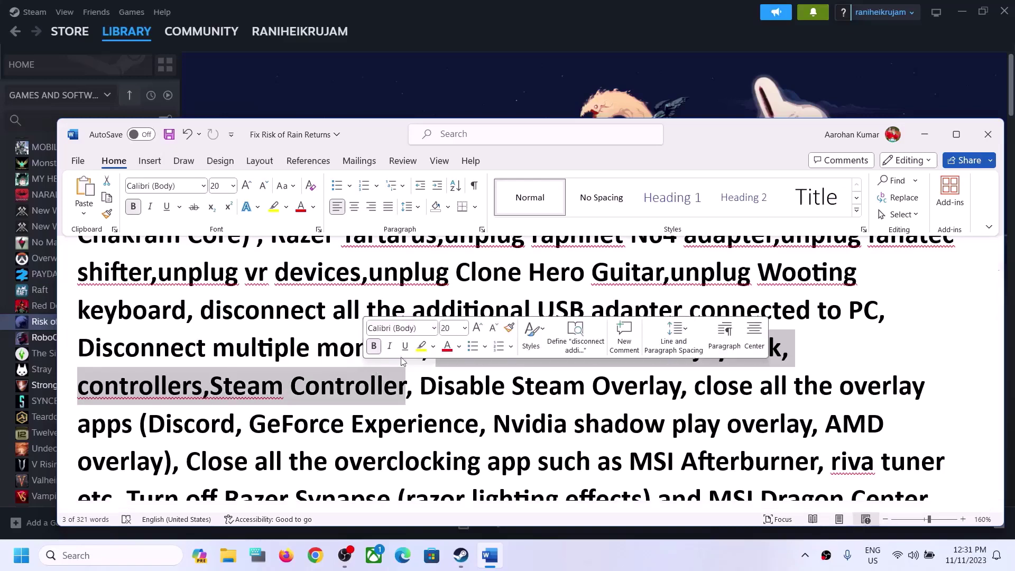
scroll(427, 383, down, 1)
drag(420, 335, 687, 335)
Untick 'Enable the Steam Overlay while in-game' in Risk of Rain Returns' Steam properties.
click(460, 555)
right_click(117, 324)
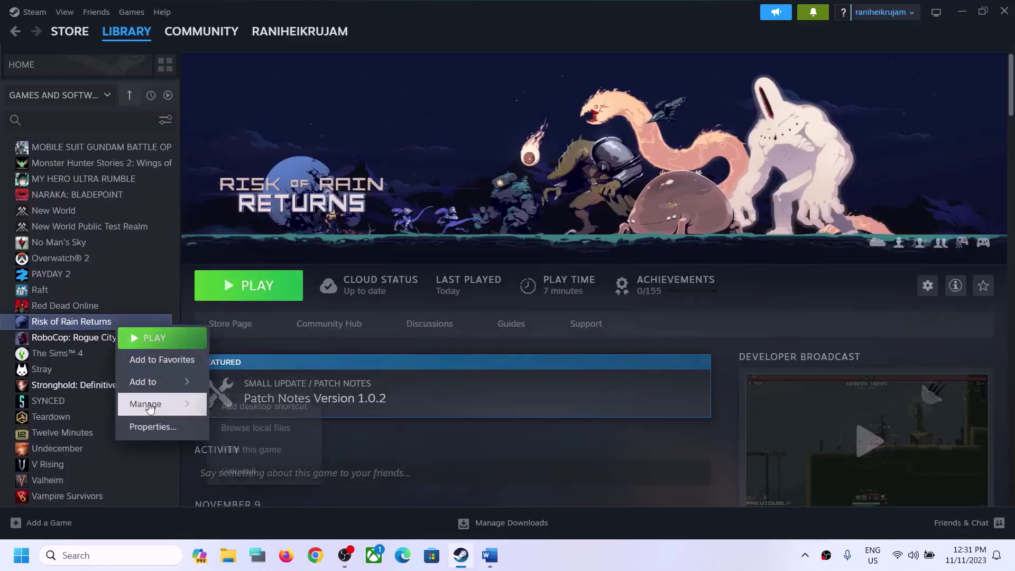
click(145, 426)
click(756, 136)
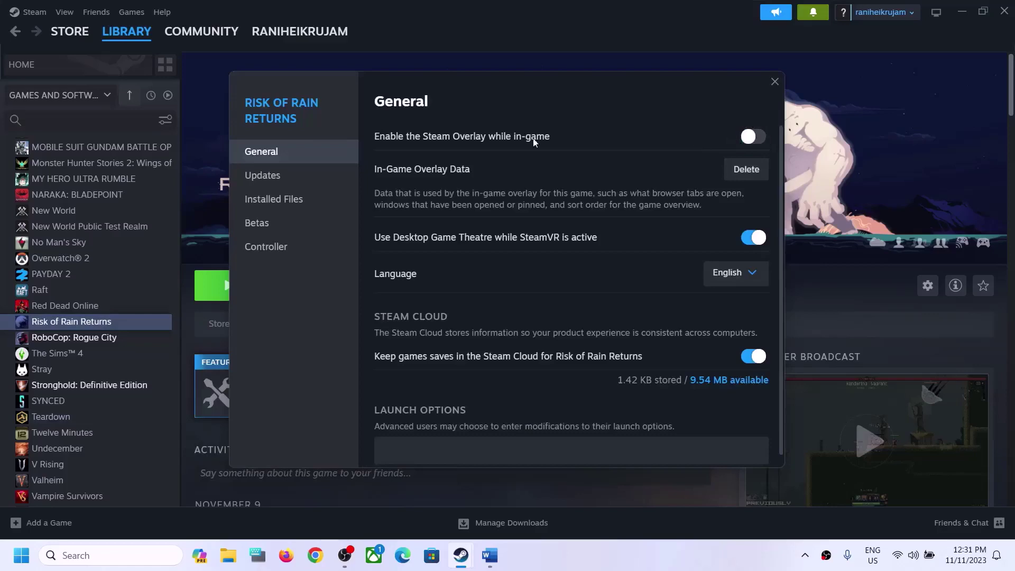
click(780, 86)
click(489, 555)
scroll(699, 321, down, 1)
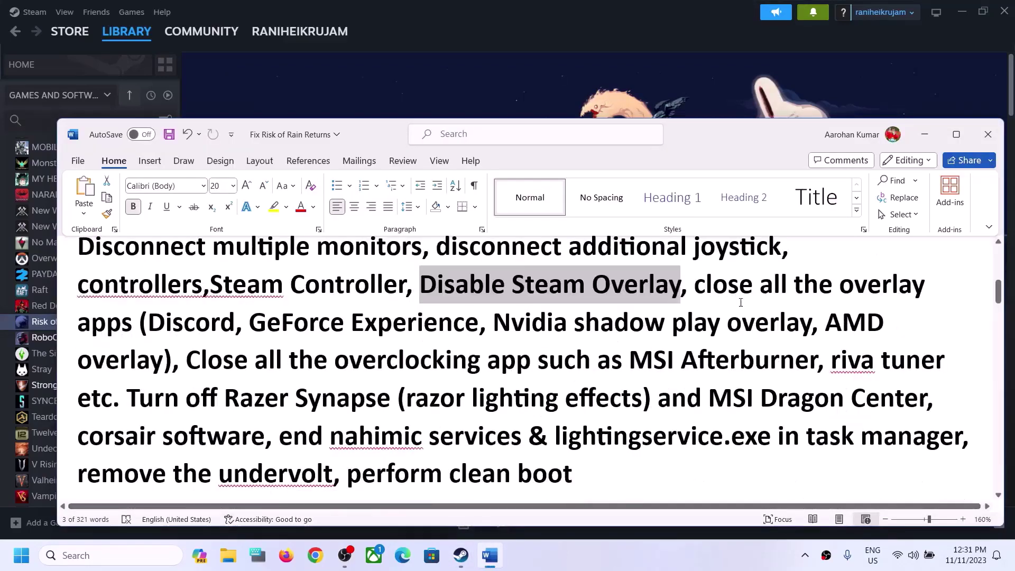
drag(694, 285, 479, 331)
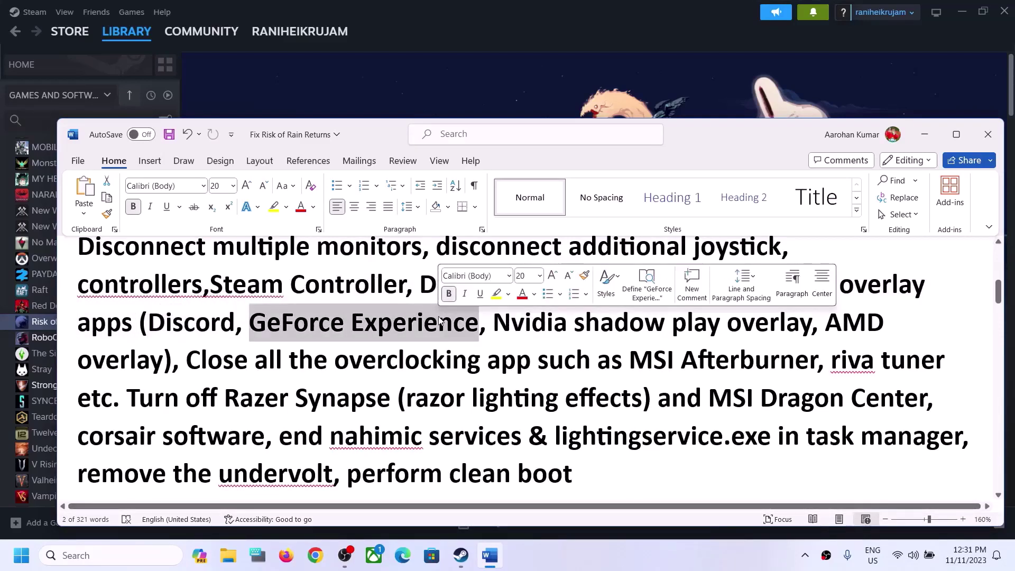
click(439, 320)
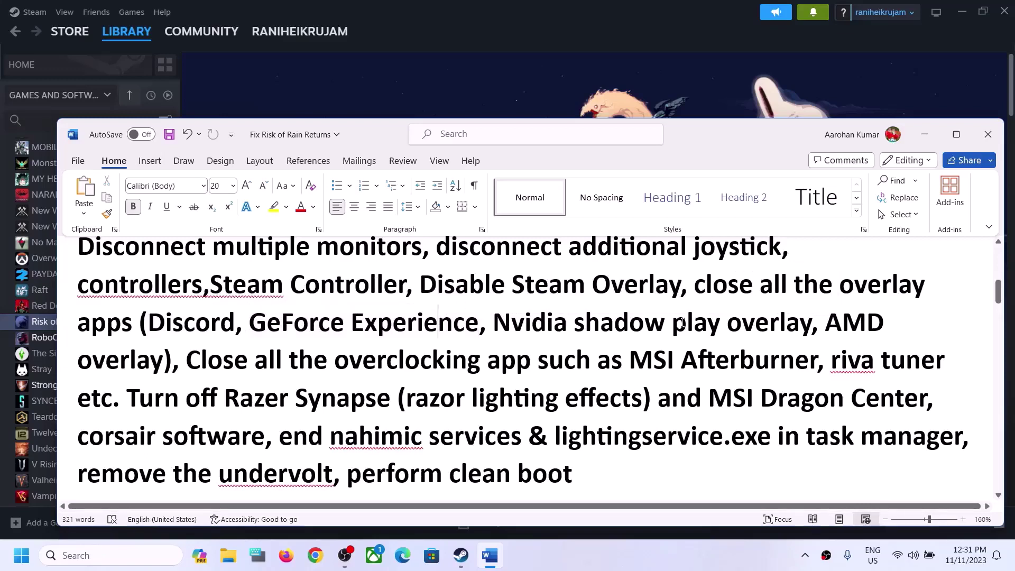
drag(682, 286, 878, 365)
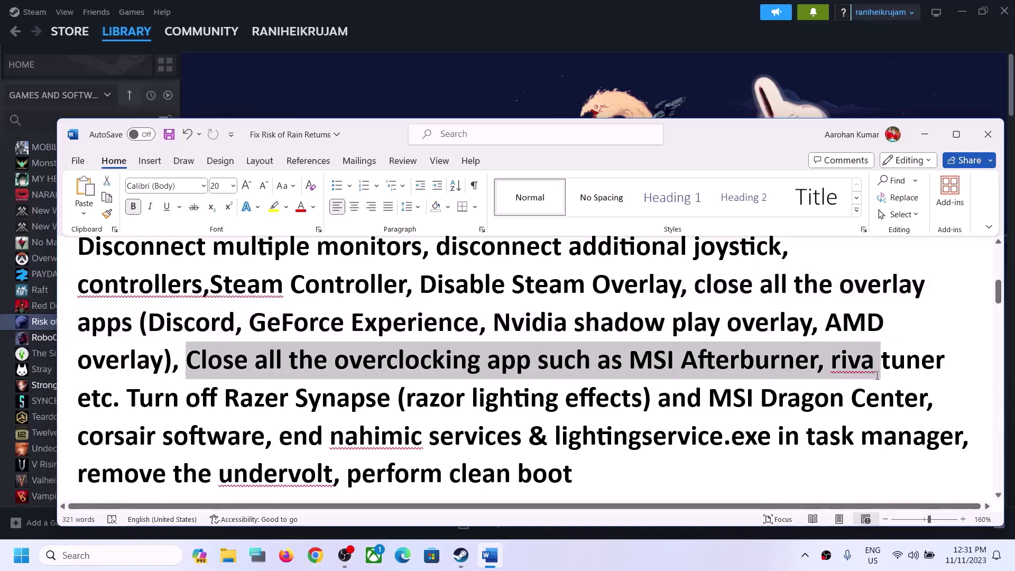
click(358, 382)
drag(255, 361, 498, 355)
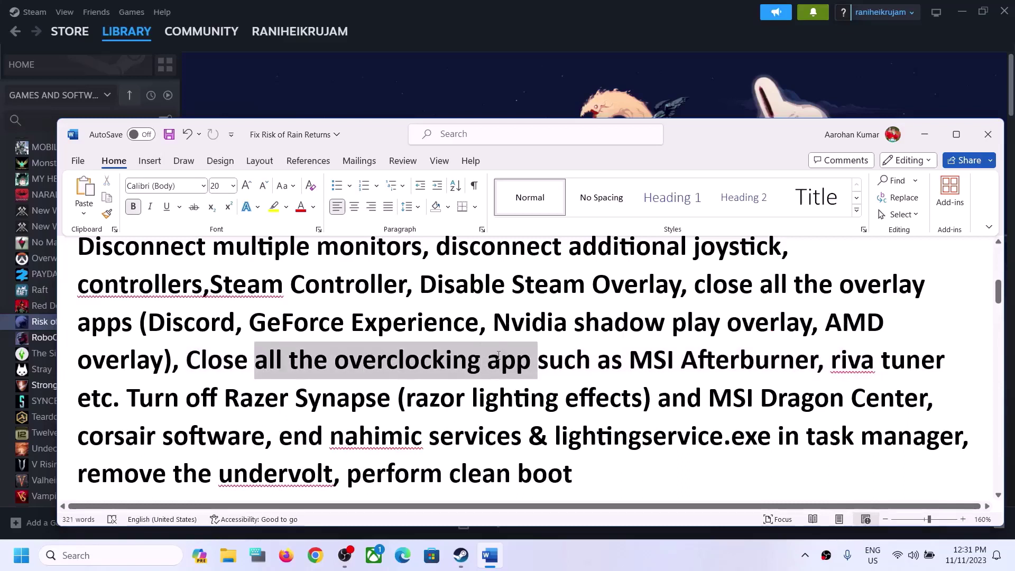
drag(127, 397, 924, 432)
scroll(793, 433, down, 1)
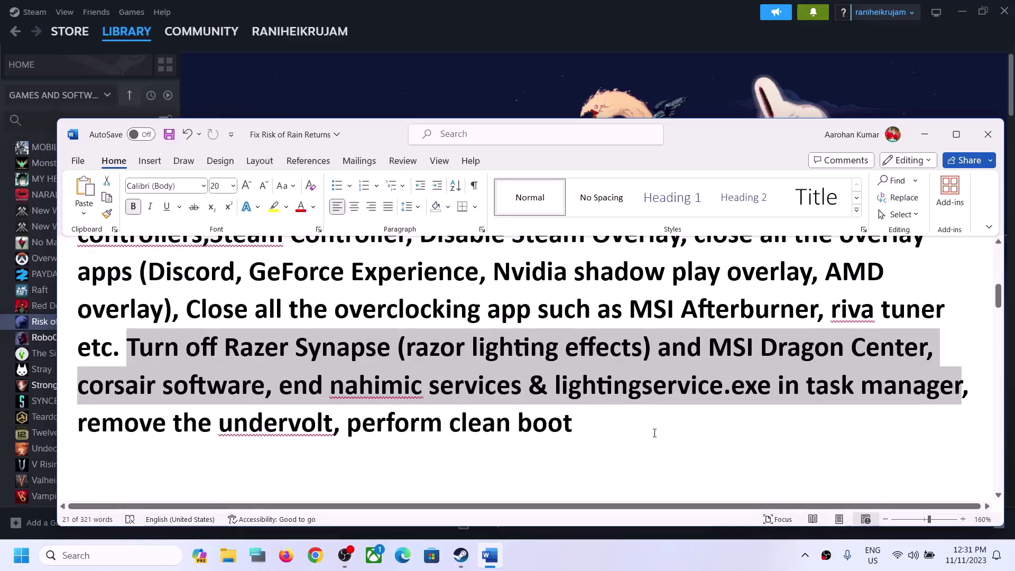
drag(110, 427, 271, 412)
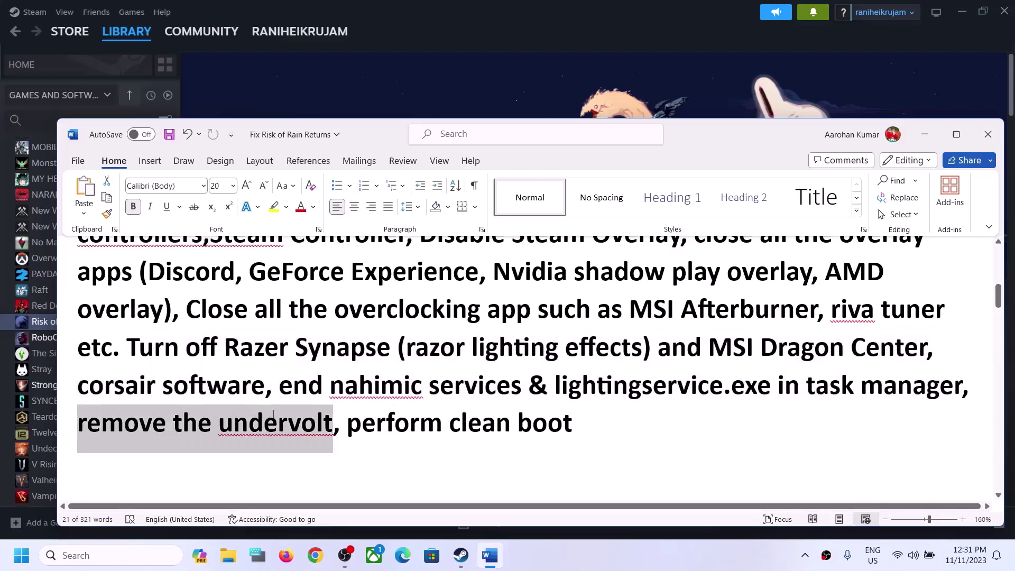
drag(347, 424, 573, 424)
In System Configuration's Services tab, hide all Microsoft services, confirm the rest are unchecked, and click OK.
click(132, 556)
text(system Configuration)
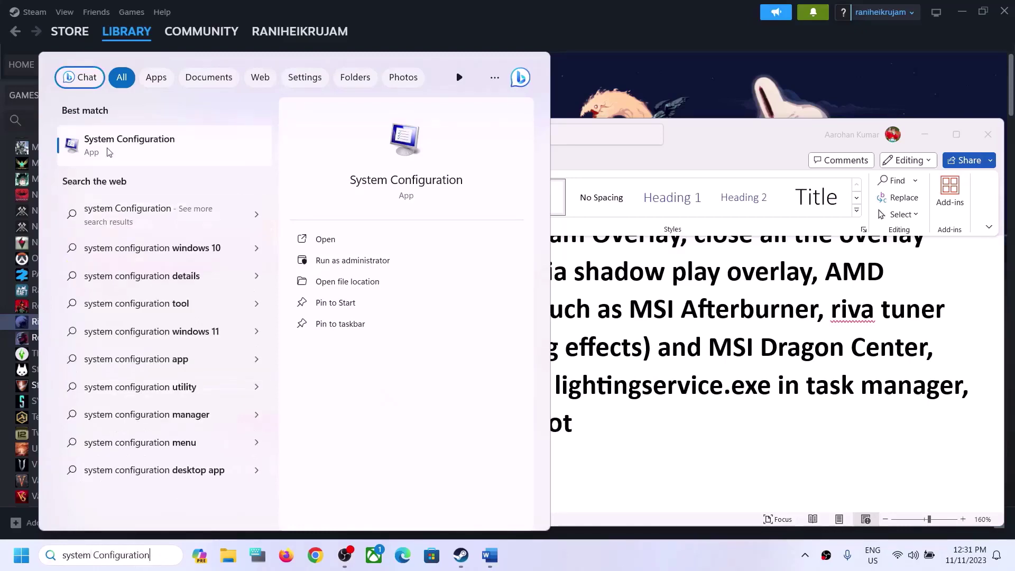
key(Return)
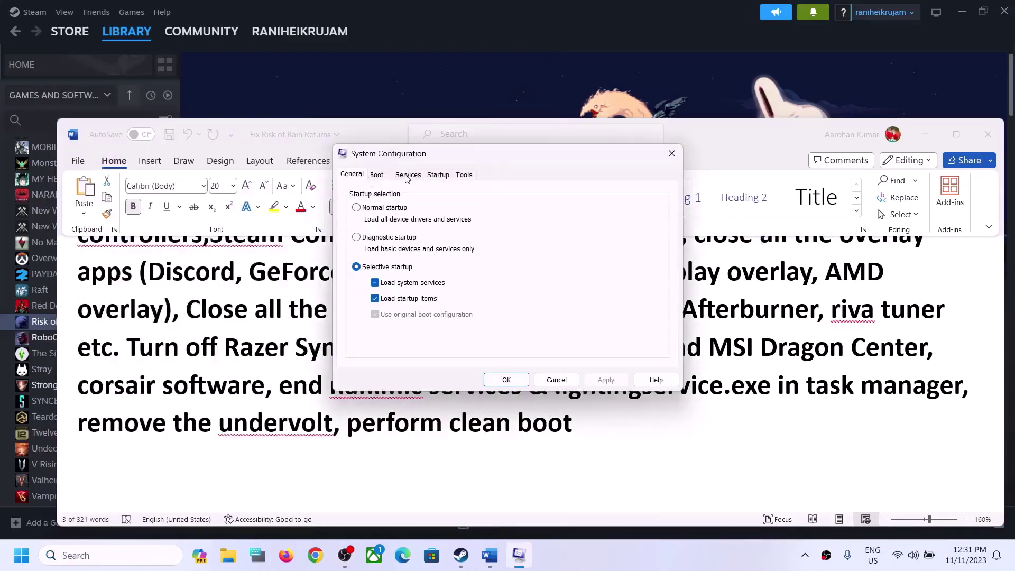
click(407, 175)
click(349, 357)
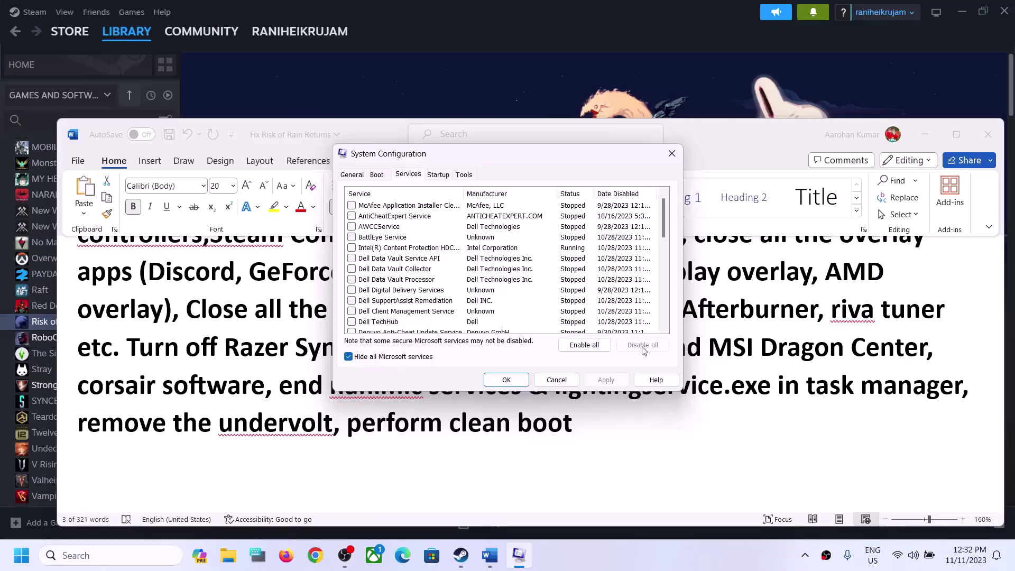
click(507, 378)
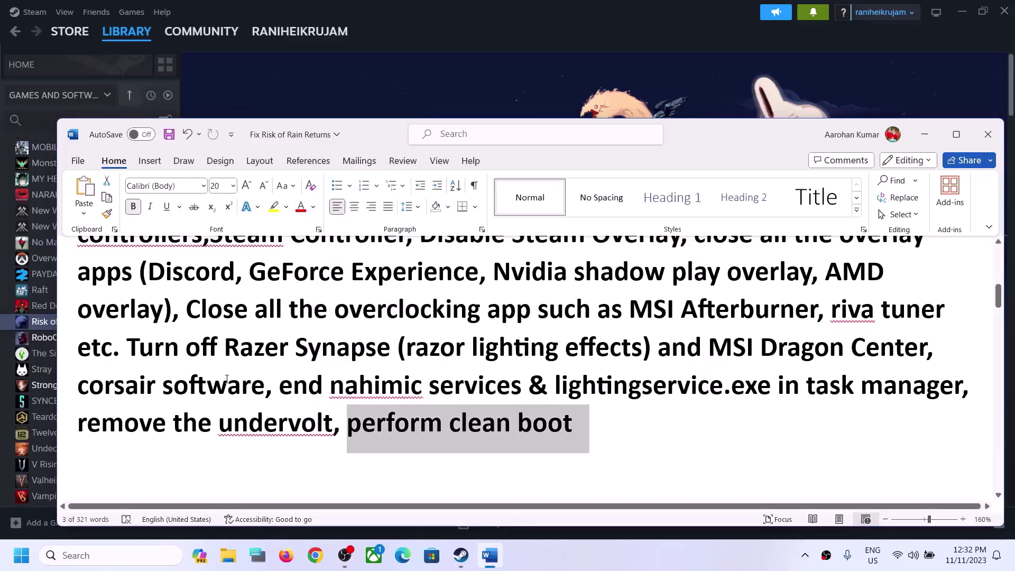
Highlight the Step 3 'Allow Sound Output' heading, then minimize the Word guide.
scroll(237, 378, down, 3)
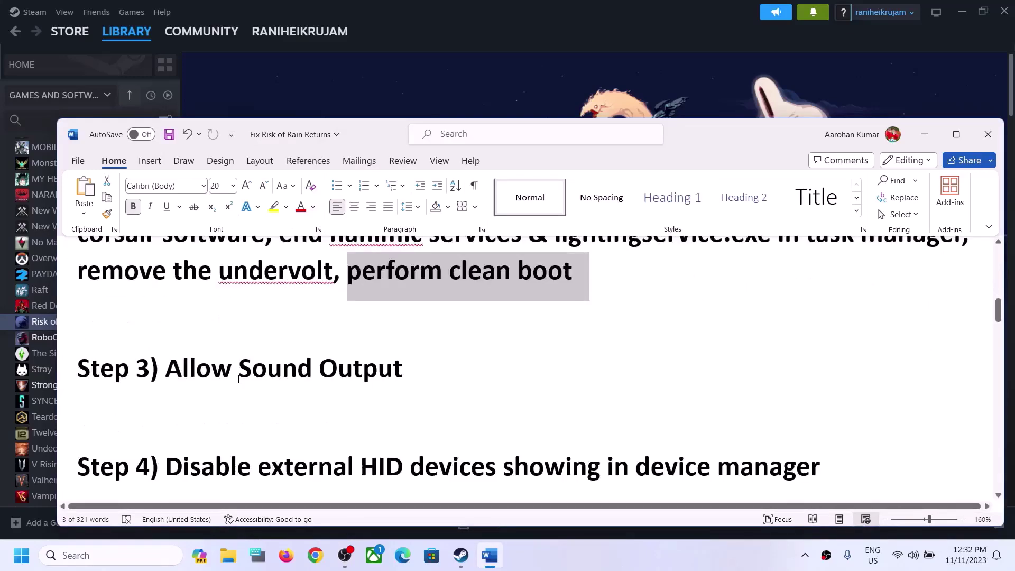
scroll(199, 416, up, 2)
click(172, 451)
drag(172, 451, 220, 456)
click(404, 470)
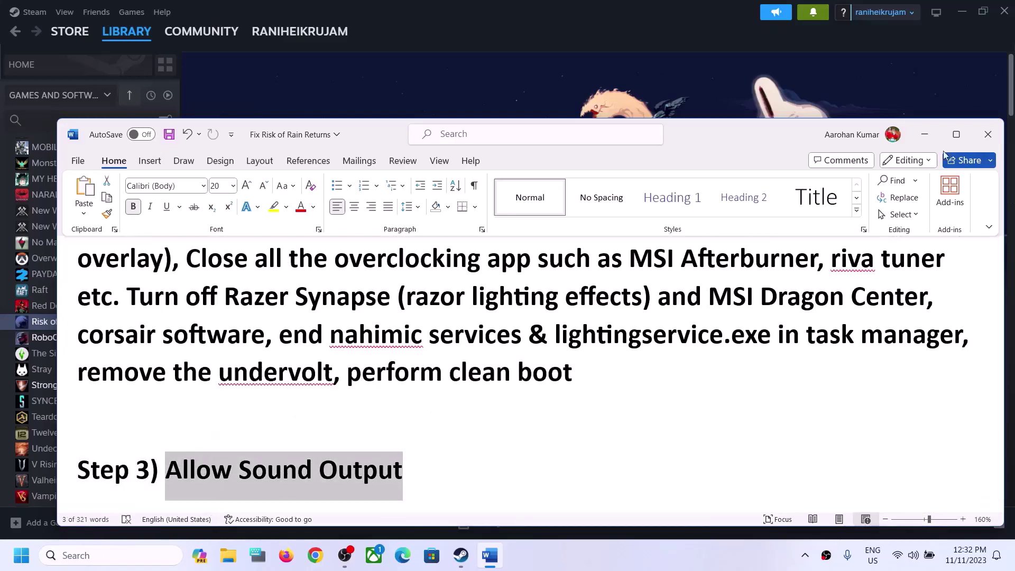
click(924, 134)
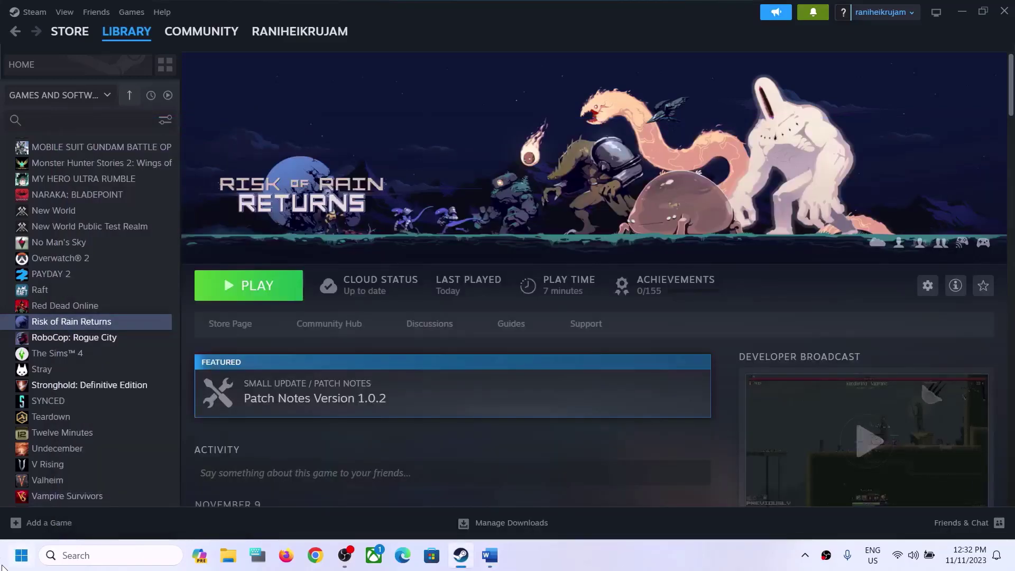
click(21, 555)
In Settings > System > Sound > All sound devices, check that the Speakers allow audio.
click(251, 227)
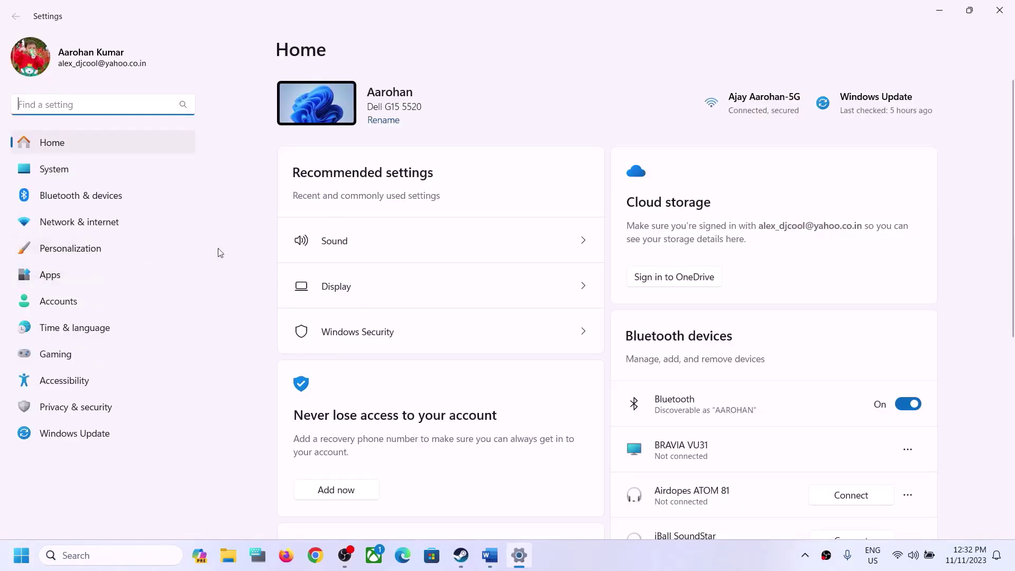
click(338, 248)
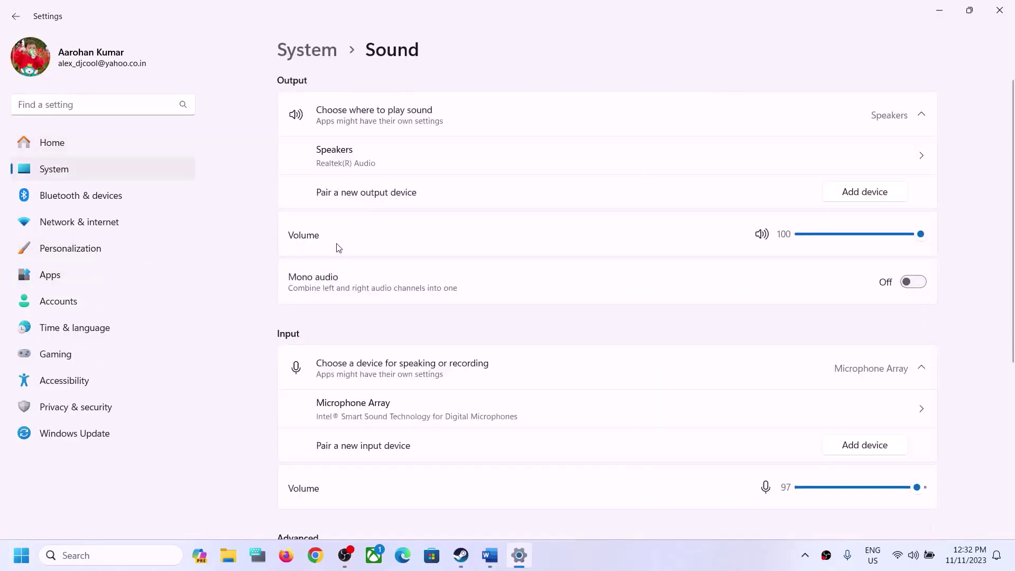
click(60, 172)
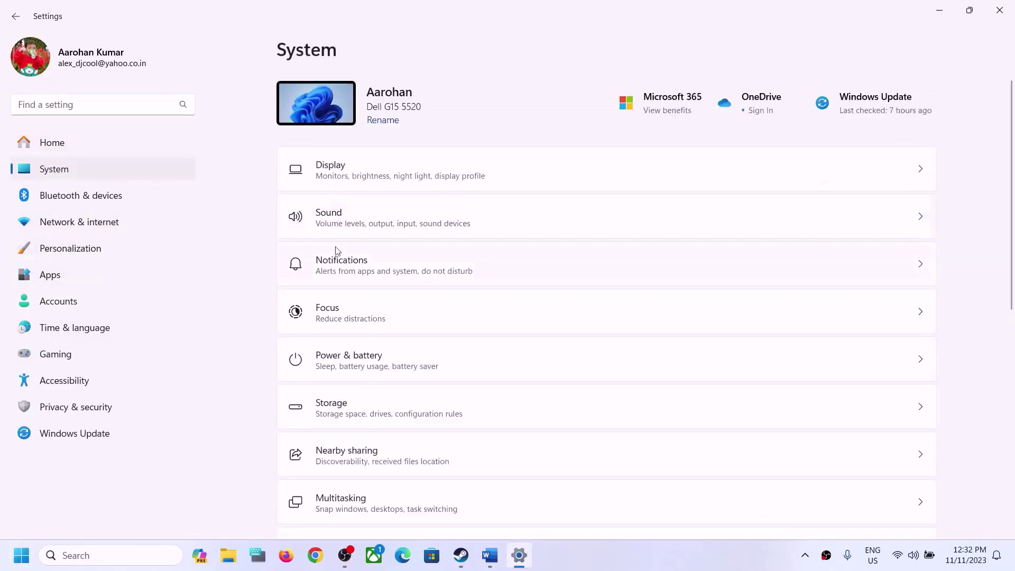
scroll(385, 356, down, 2)
scroll(408, 412, up, 1)
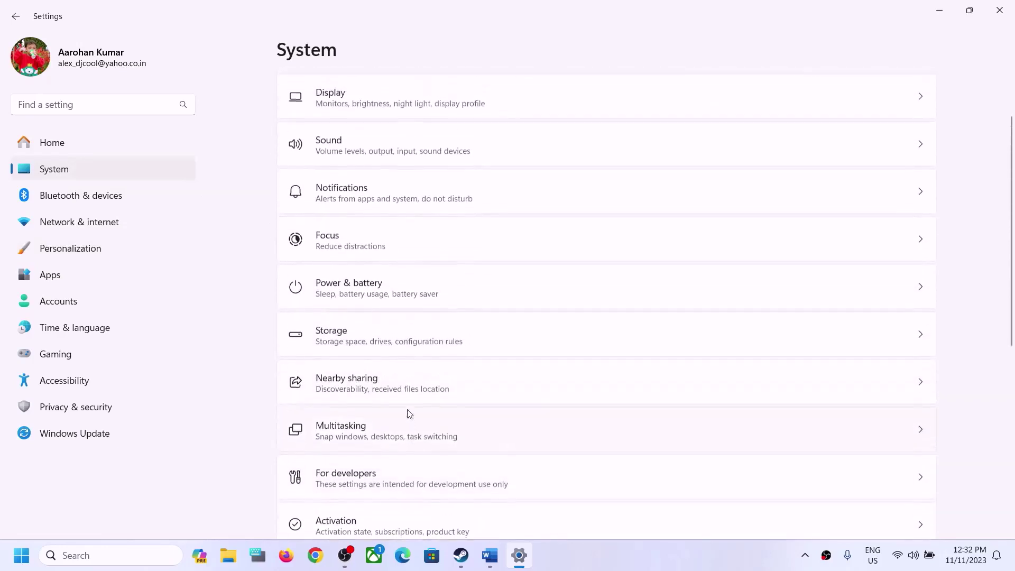
click(354, 158)
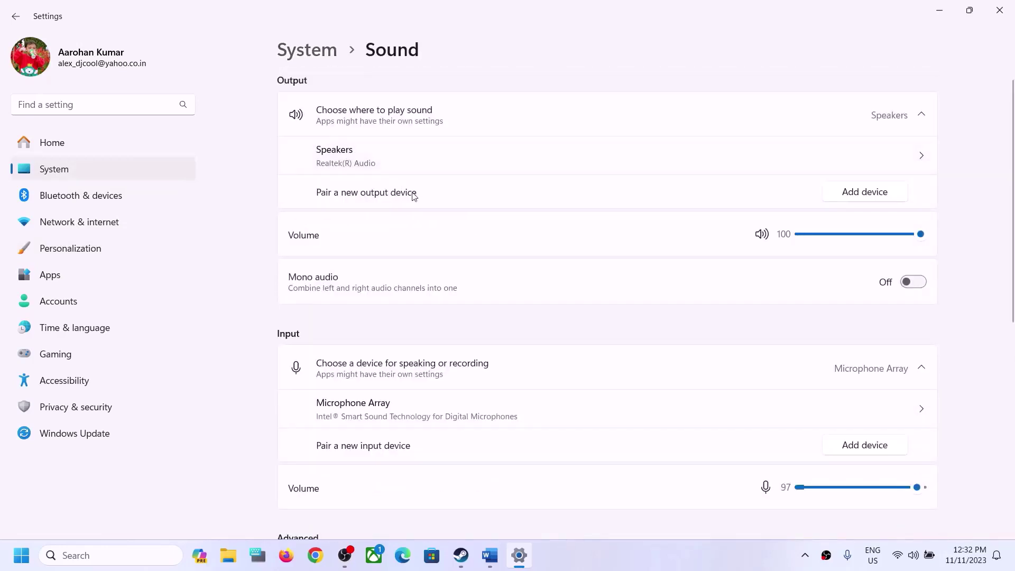
scroll(479, 394, down, 2)
scroll(480, 394, down, 5)
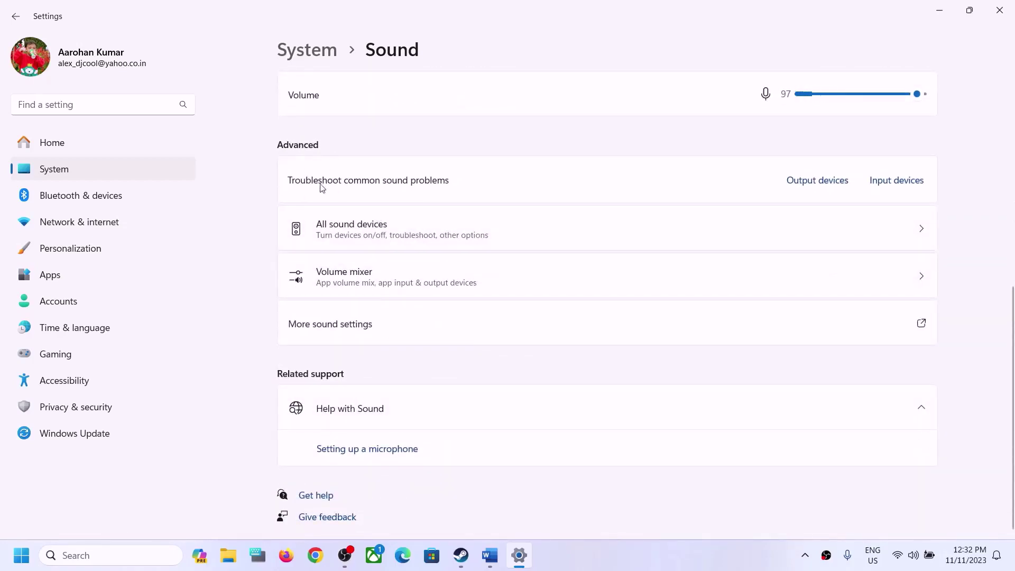
click(364, 230)
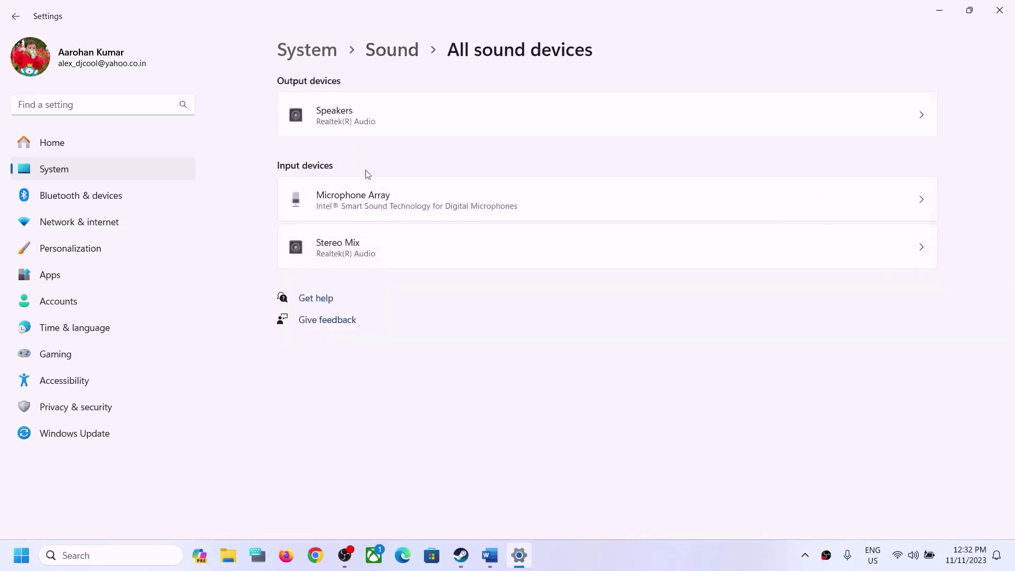
click(360, 123)
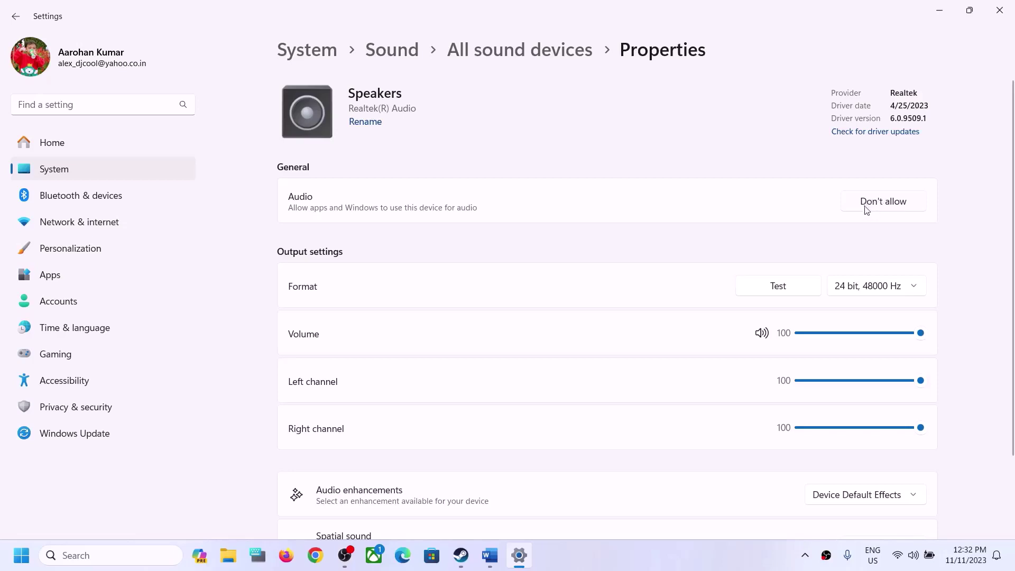
Close Settings and highlight the guide's Step 4 instruction on HID devices.
click(999, 10)
click(490, 565)
scroll(326, 410, down, 3)
drag(180, 417, 778, 412)
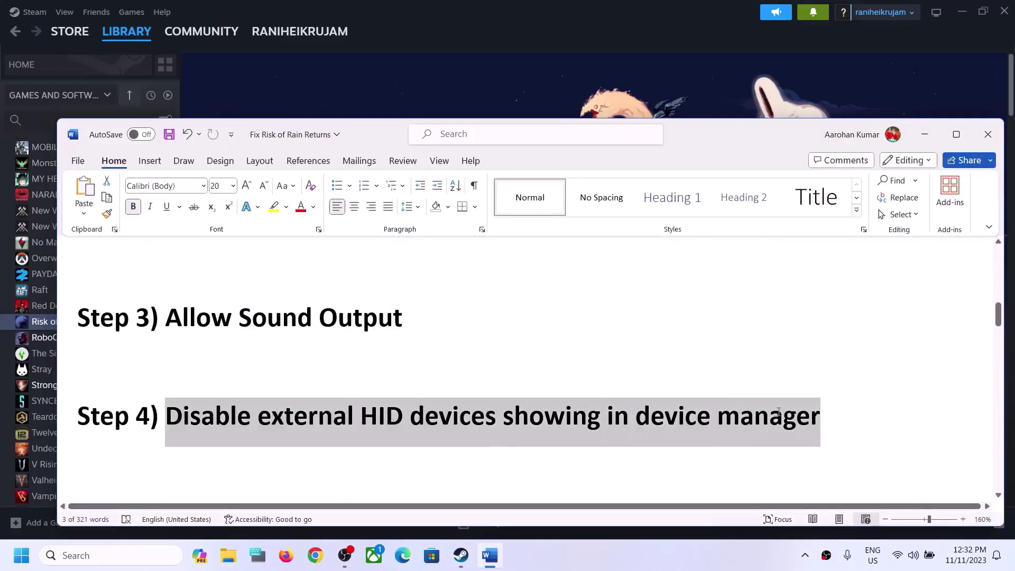
Expand Human Interface Devices in Device Manager and inspect the HID-compliant consumer control device without disabling it.
right_click(19, 567)
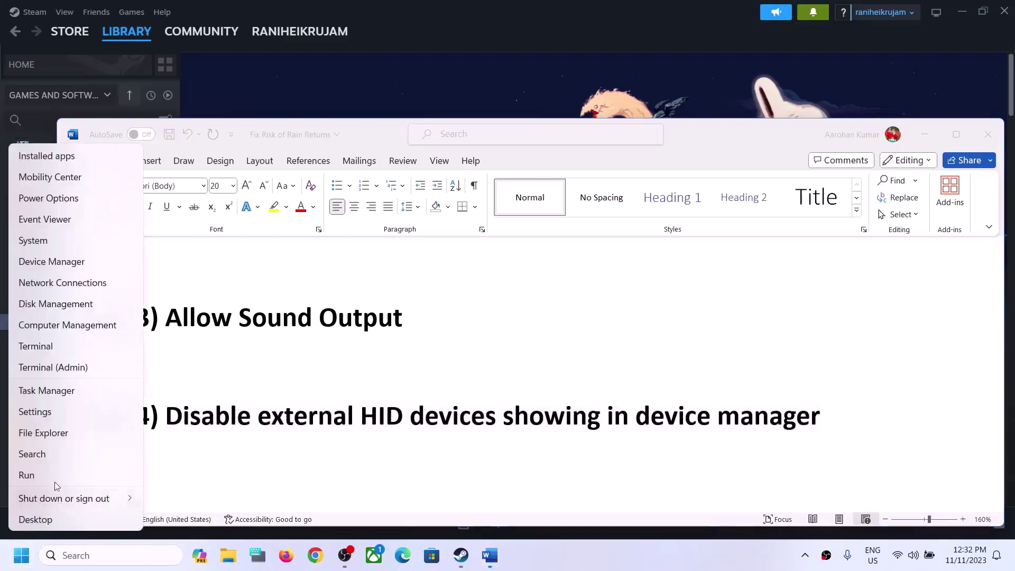
click(52, 261)
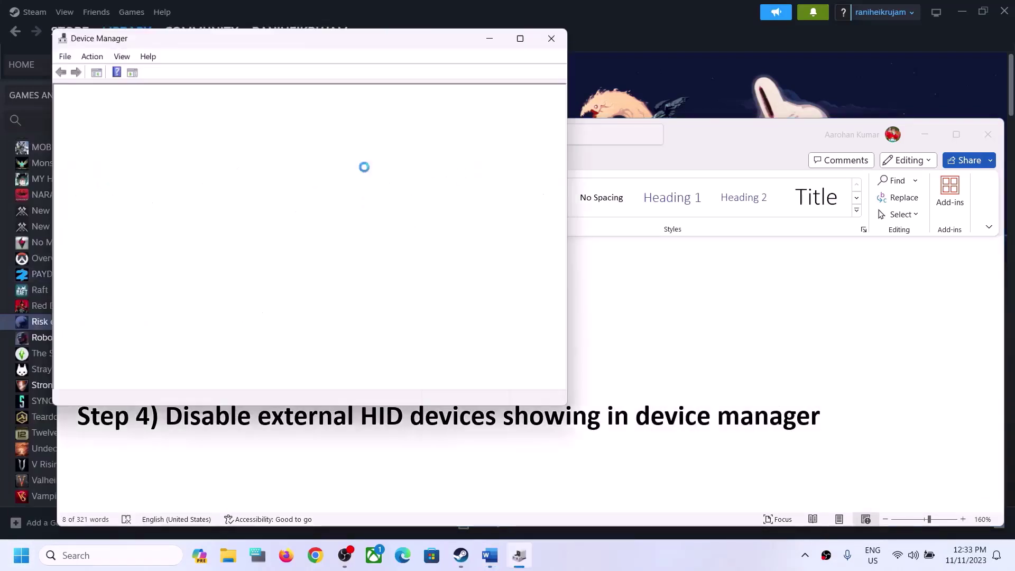
click(117, 222)
click(74, 221)
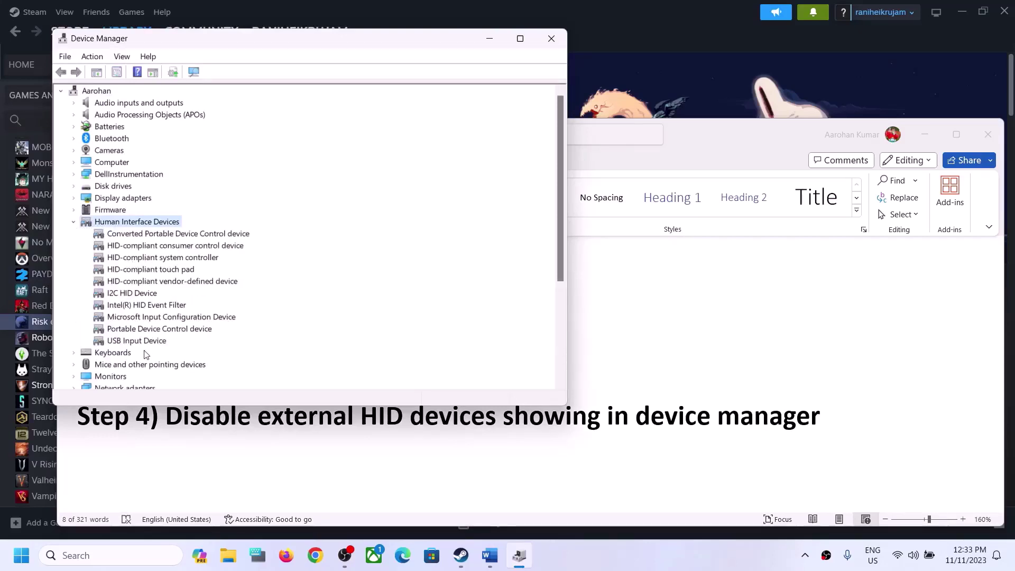
right_click(168, 248)
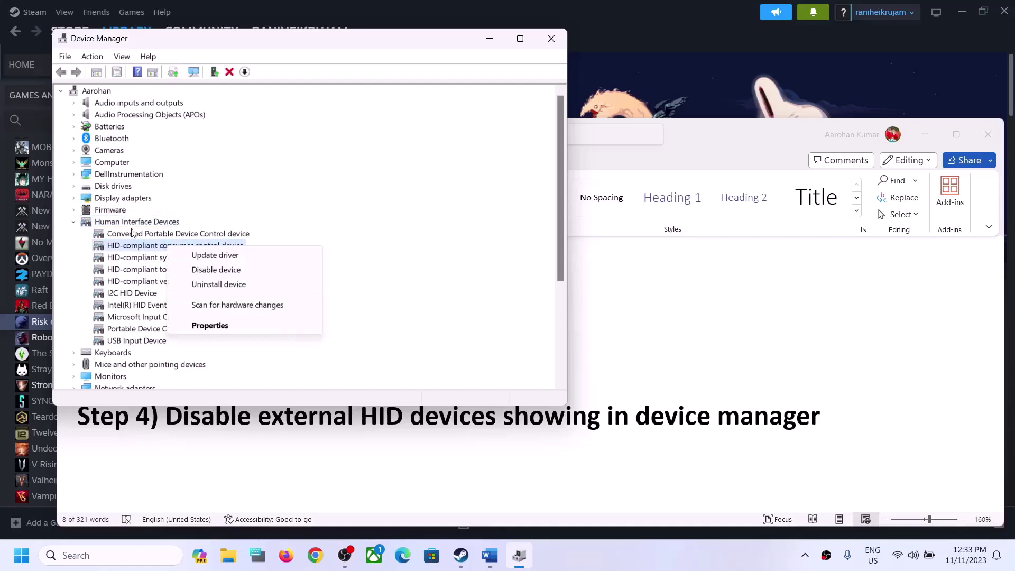
click(270, 205)
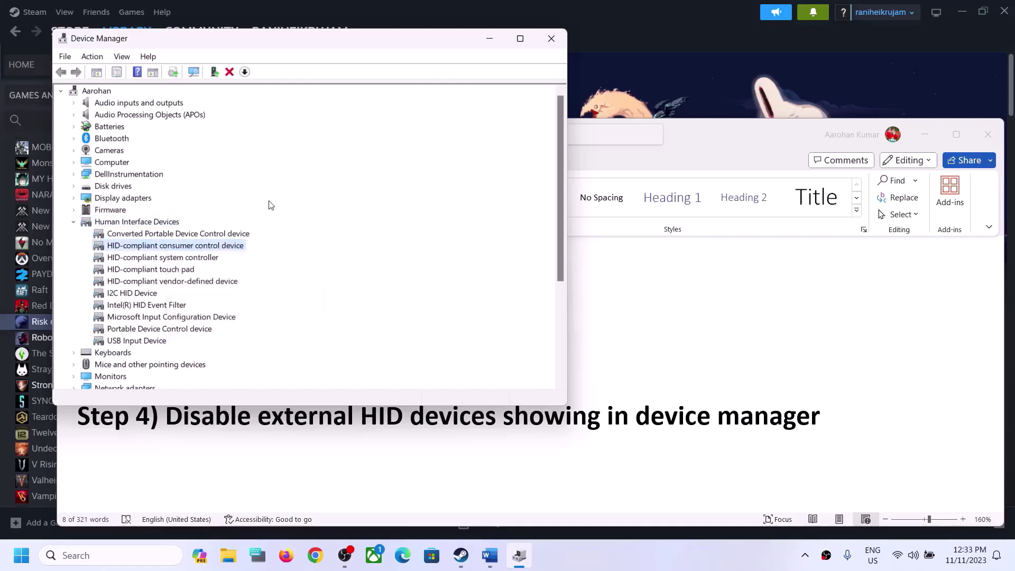
right_click(164, 249)
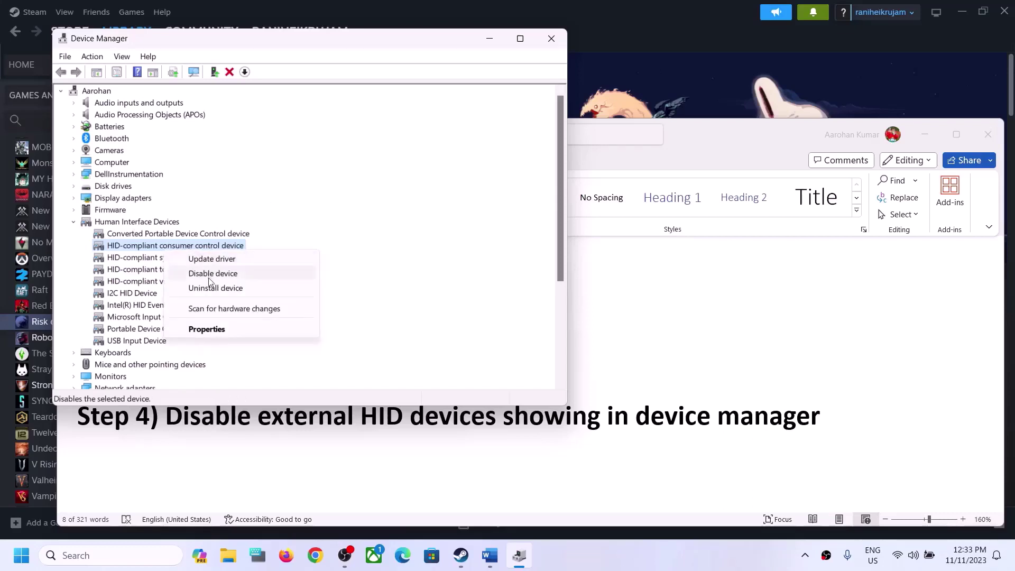
click(347, 255)
Highlight 'Disable external HID devices', close Device Manager, review Step 5, and minimize the guide.
click(410, 446)
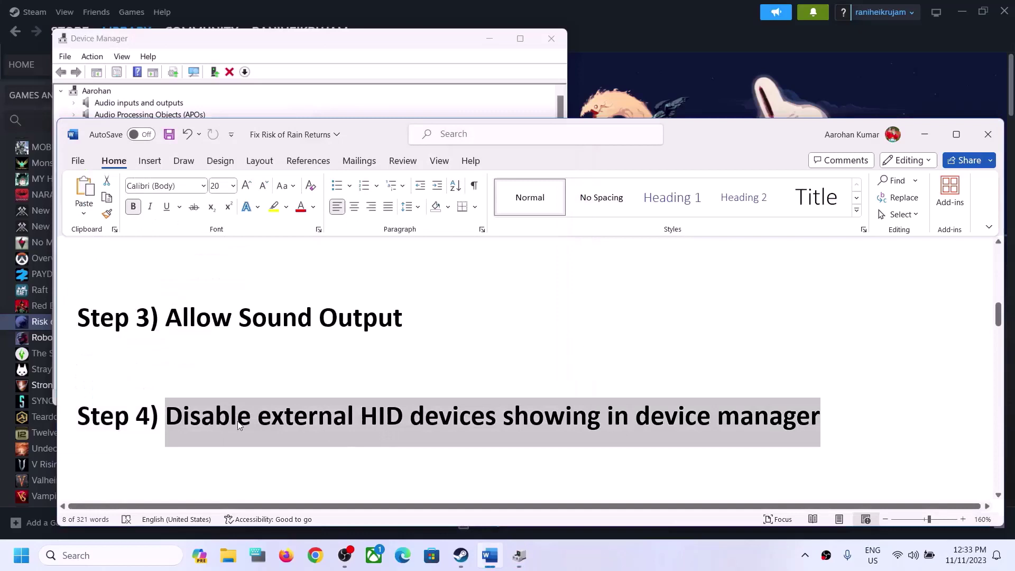
click(264, 415)
drag(252, 414, 446, 415)
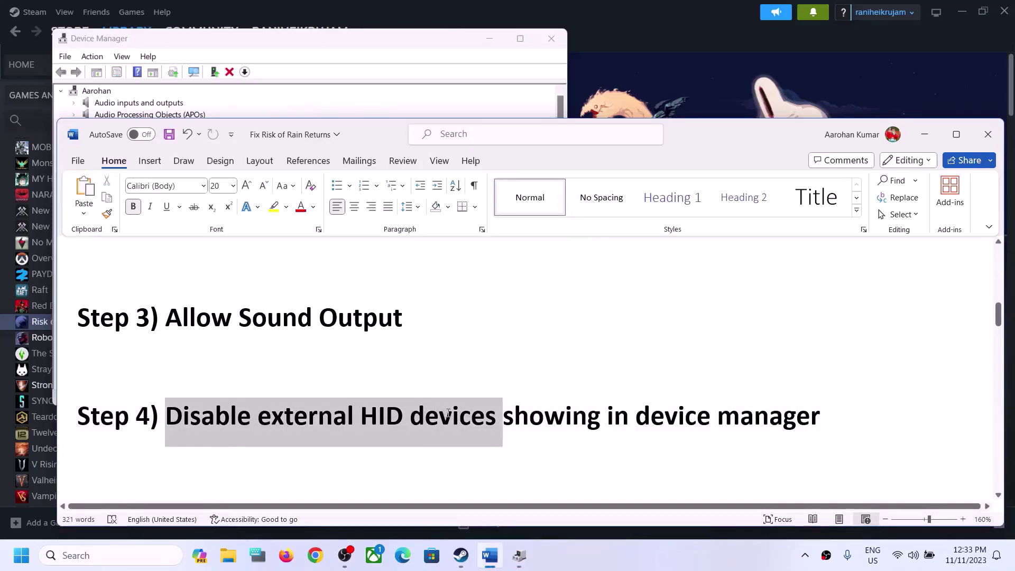
click(518, 555)
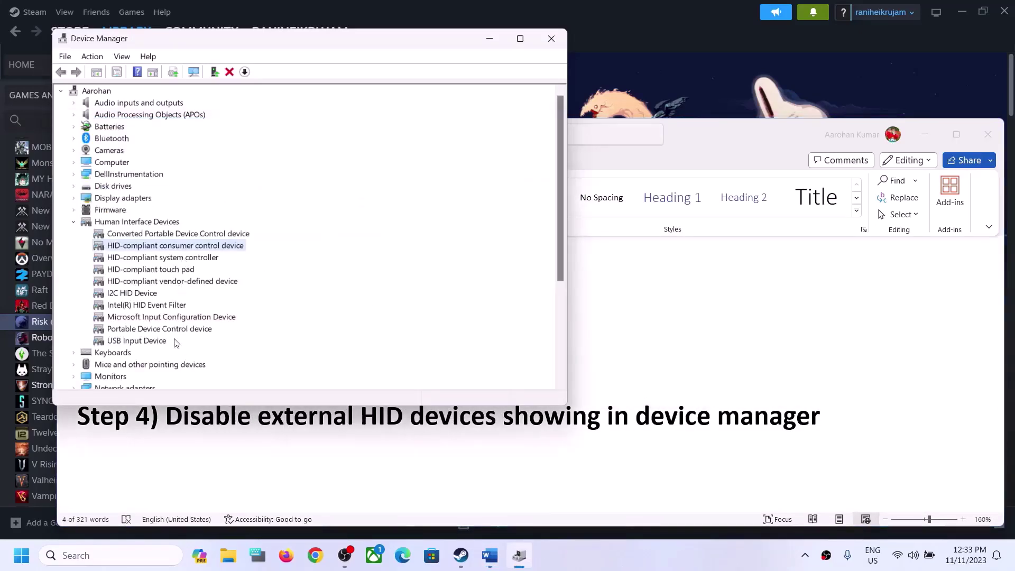
click(555, 48)
scroll(256, 423, down, 3)
scroll(258, 450, up, 1)
drag(165, 314, 502, 314)
drag(166, 413, 956, 414)
click(924, 135)
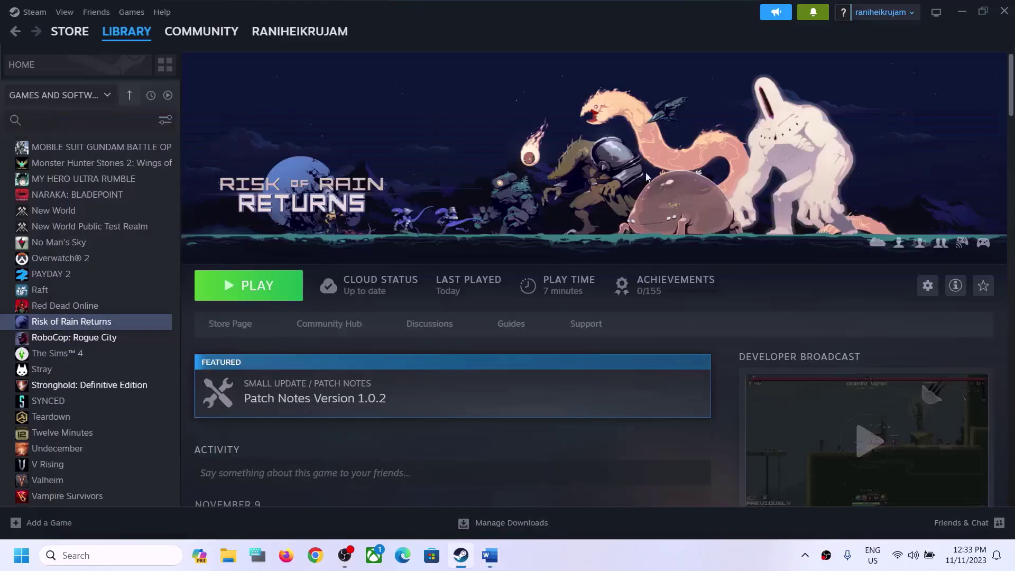
Open Risk of Rain Returns' install folder via Manage > Browse local files in Steam.
right_click(100, 323)
mouse_move(129, 396)
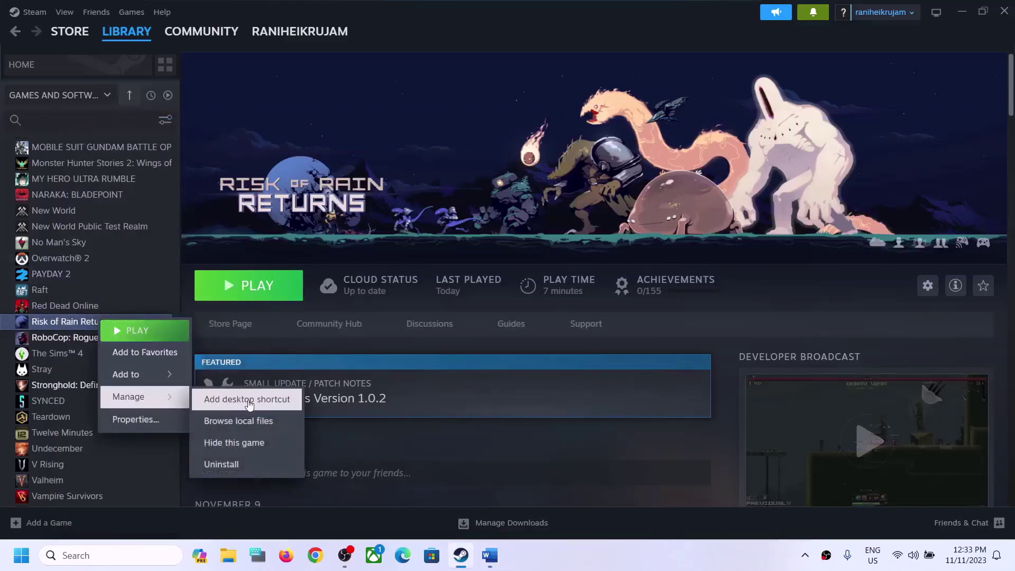
click(238, 421)
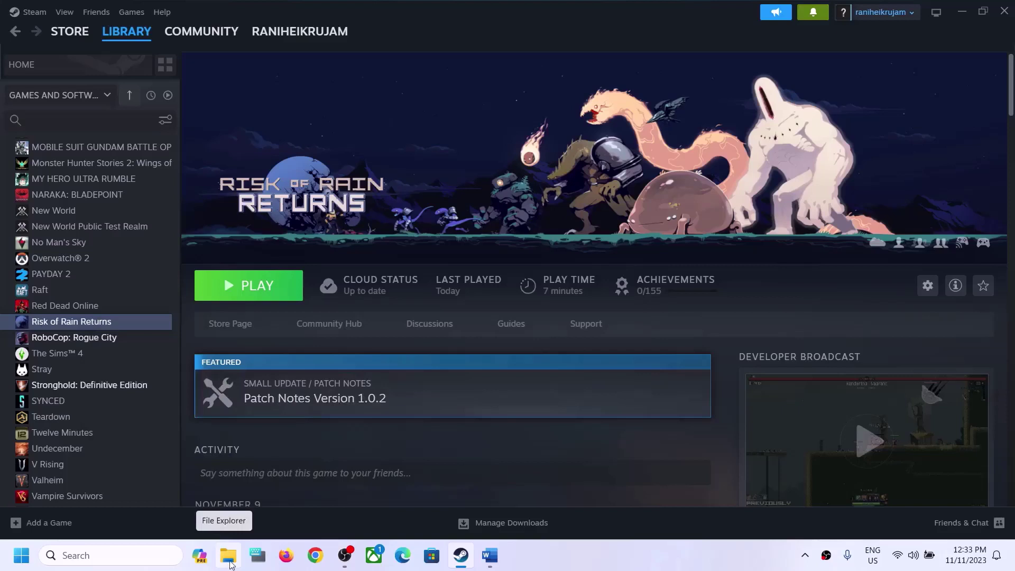
right_click(108, 322)
mouse_move(142, 397)
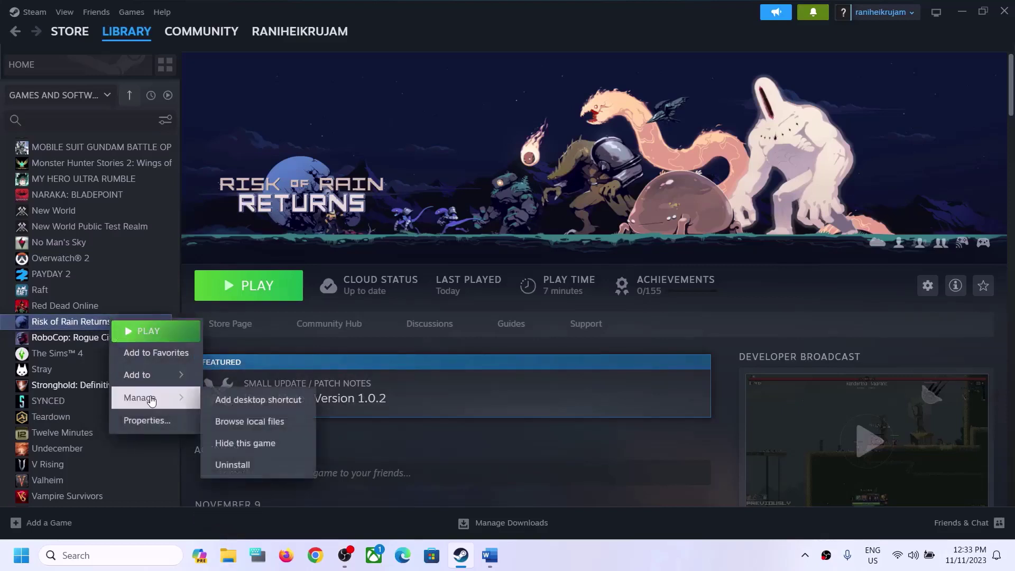
click(248, 421)
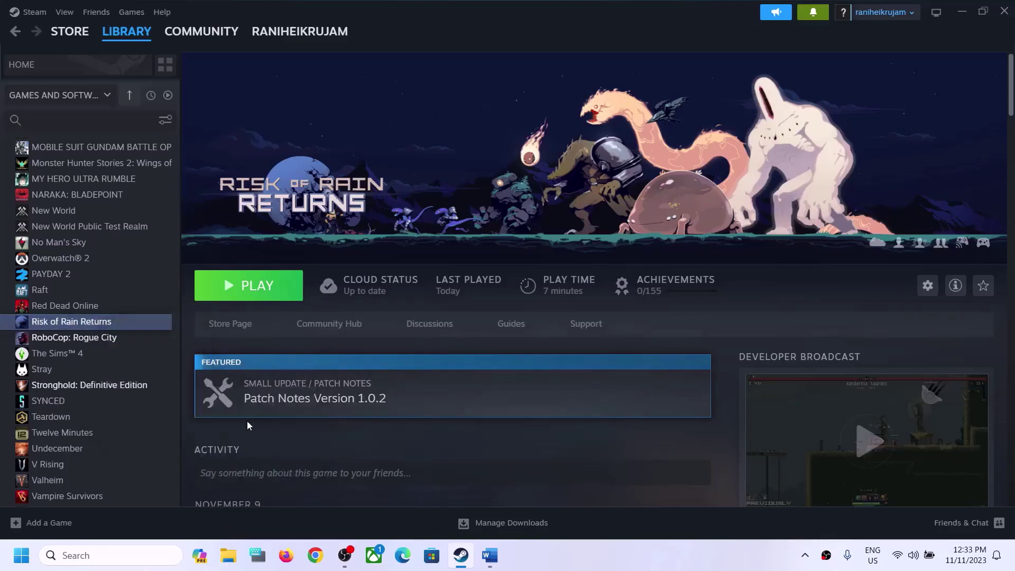
click(228, 555)
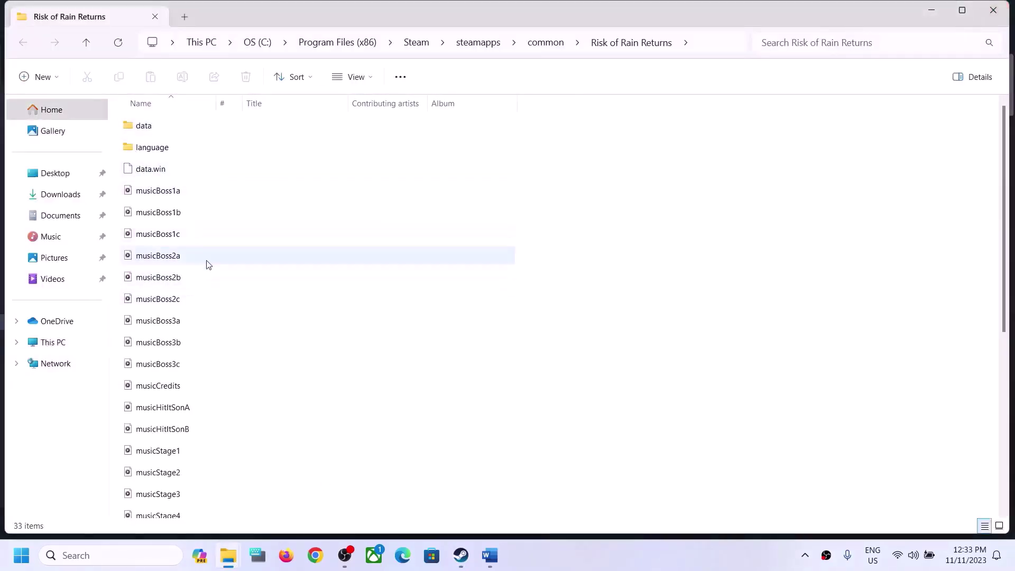
Tick 'Run this program as an administrator' on the Risk of Rain Returns exe's Compatibility tab.
scroll(216, 314, down, 5)
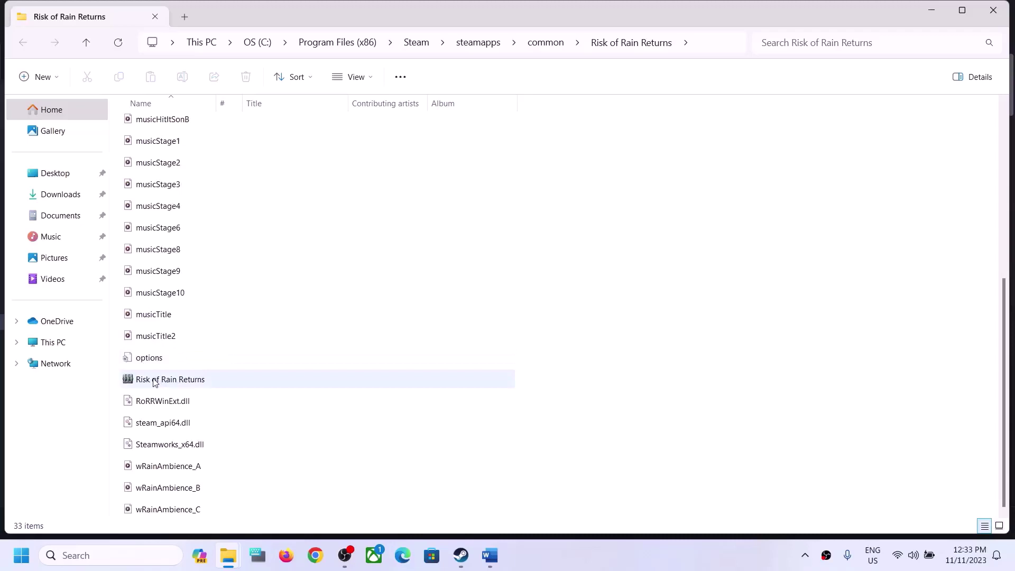
click(196, 380)
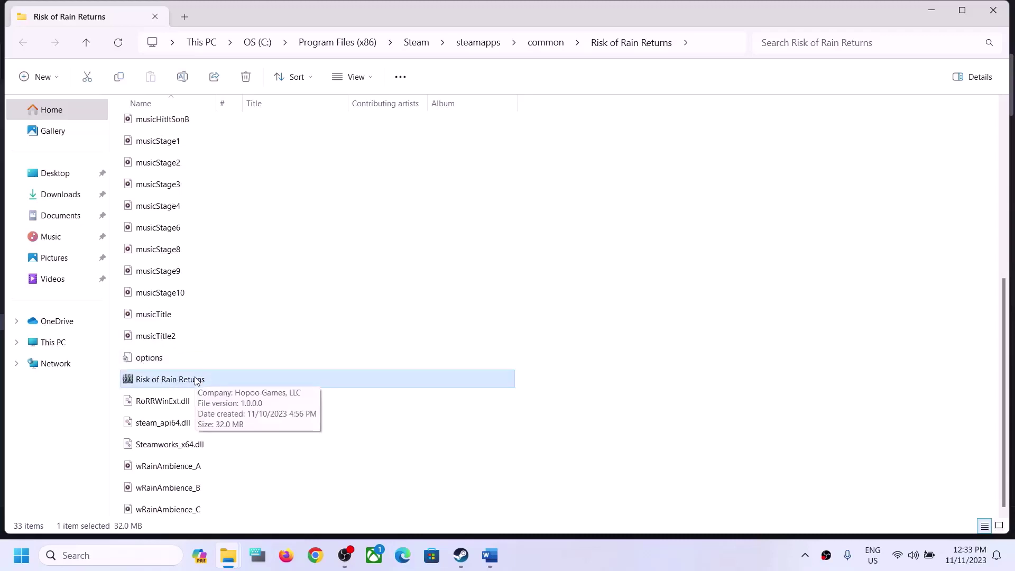
scroll(198, 381, up, 5)
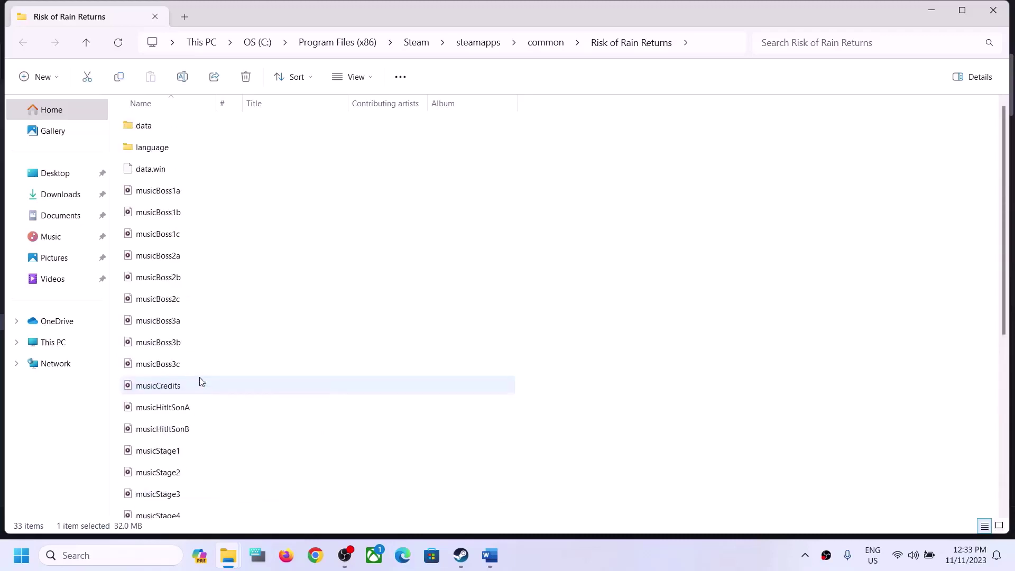
scroll(200, 380, down, 5)
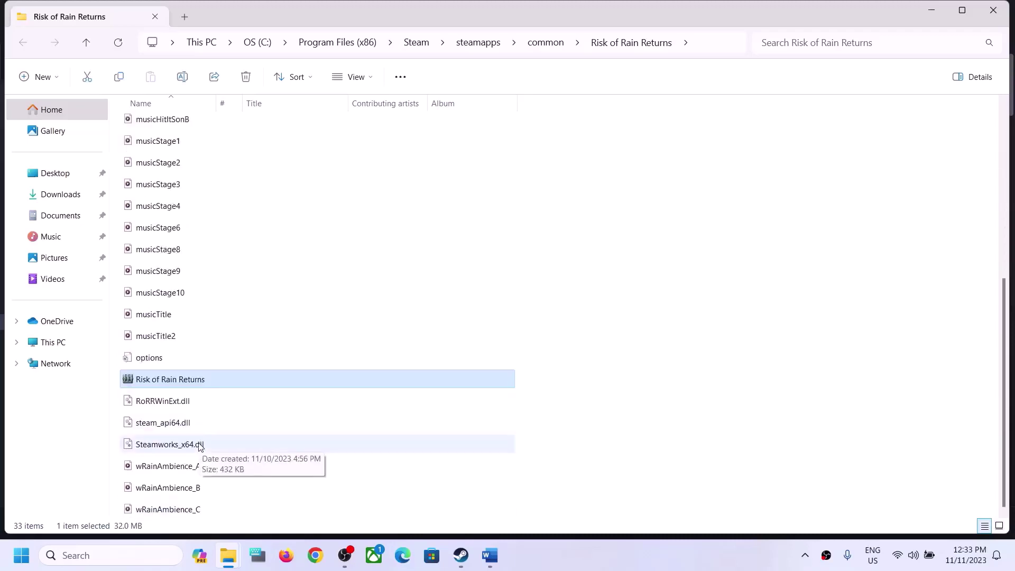
right_click(164, 385)
click(212, 342)
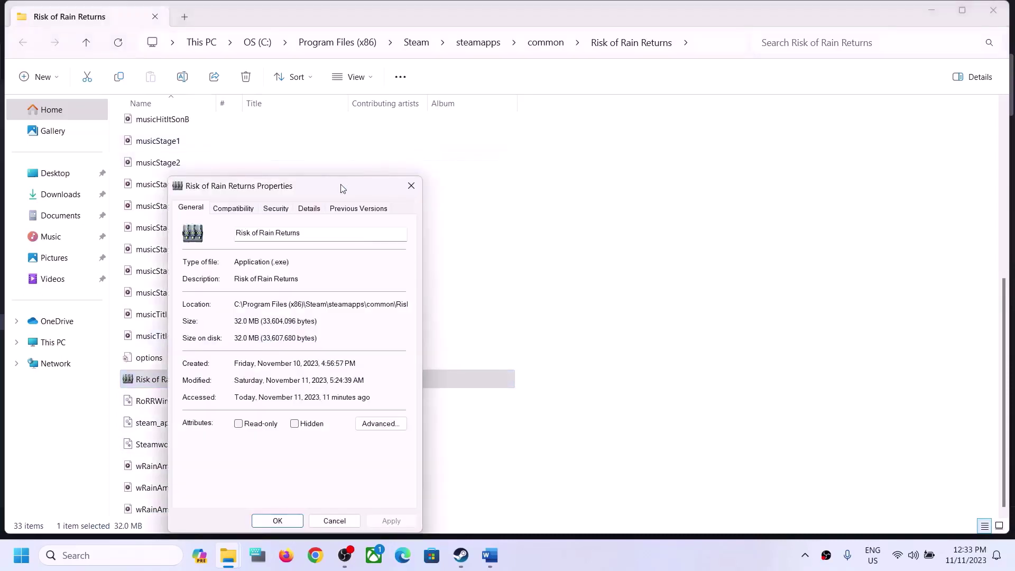
drag(341, 186, 494, 135)
click(386, 158)
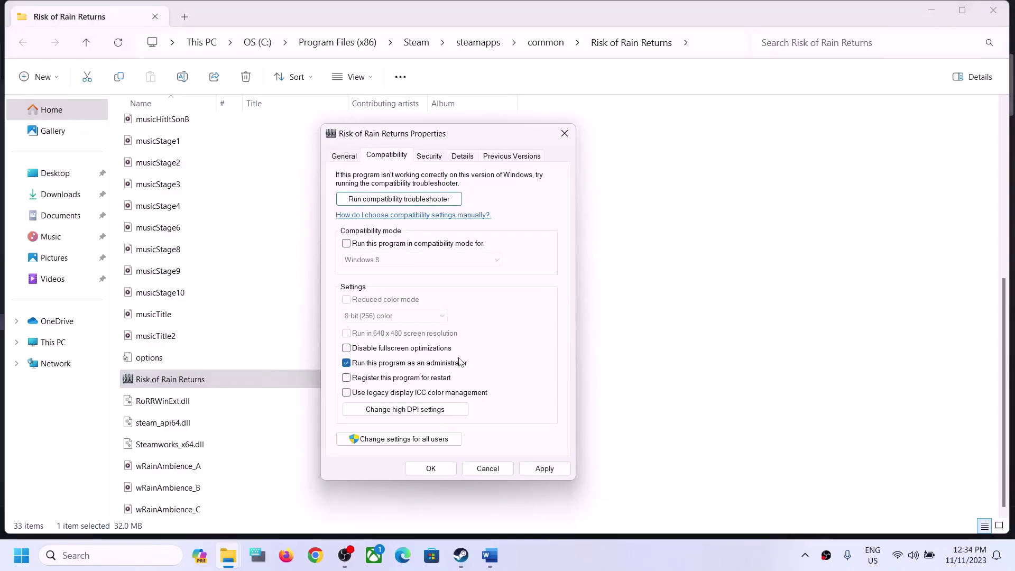
click(543, 469)
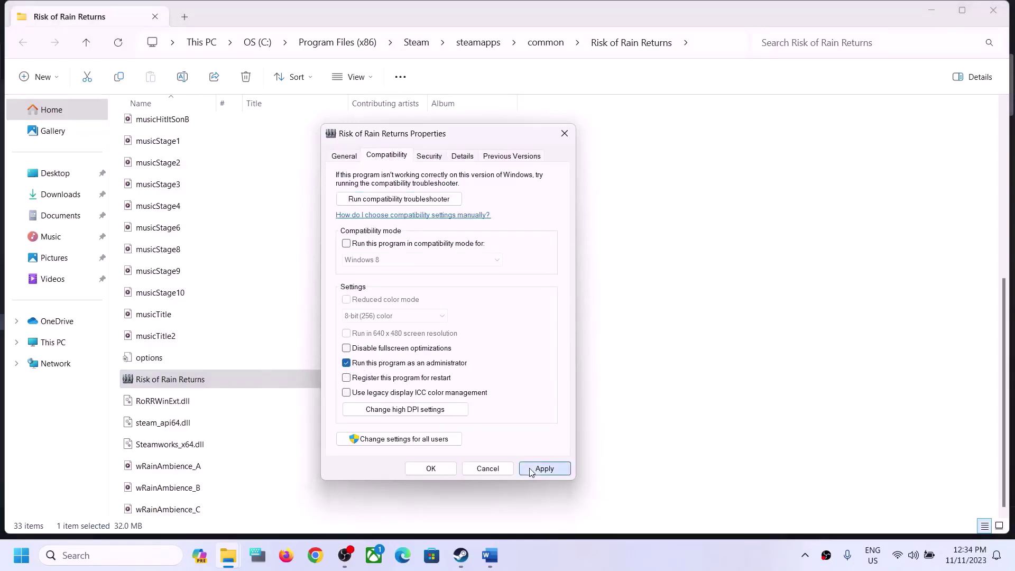
click(430, 468)
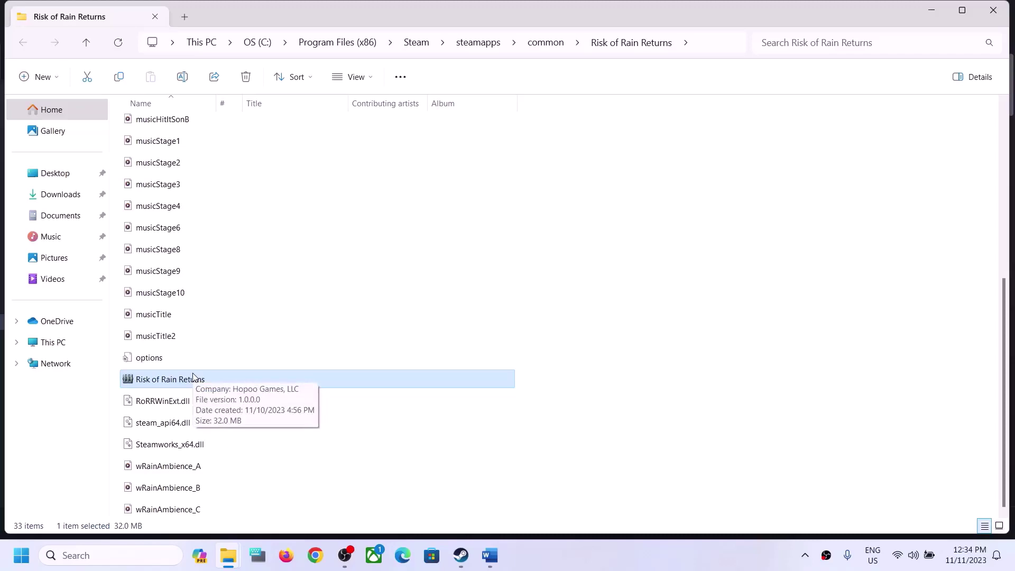
click(465, 563)
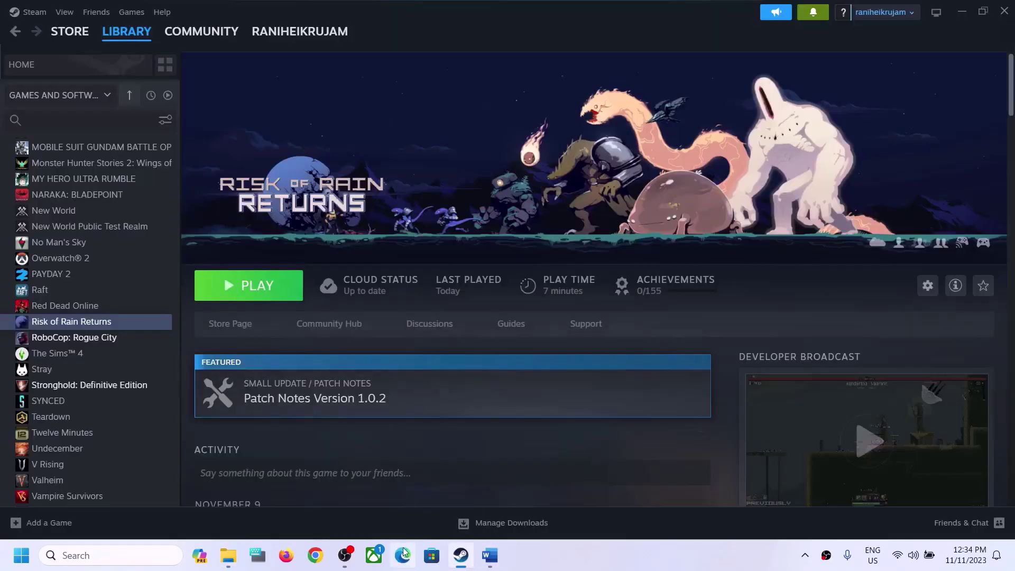
Tick 'Disable fullscreen optimizations' on the Risk of Rain Returns exe's Compatibility tab and apply it.
click(228, 555)
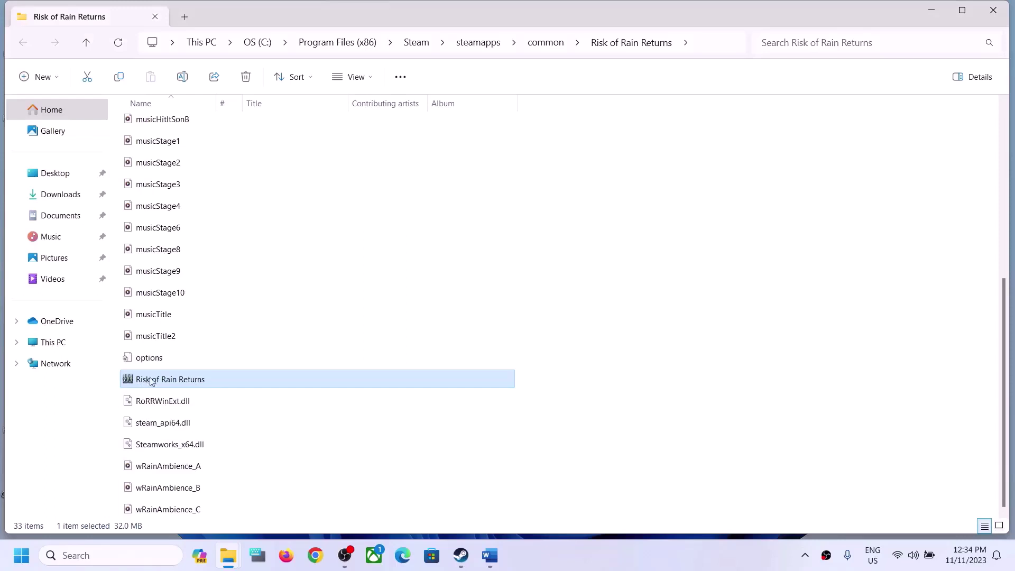
right_click(183, 381)
click(214, 339)
click(224, 212)
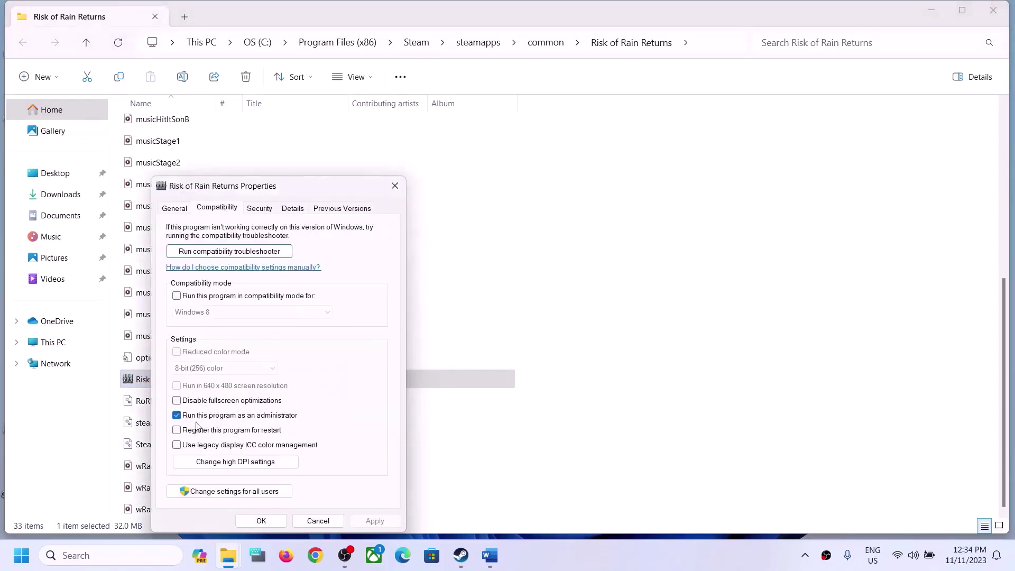
click(394, 186)
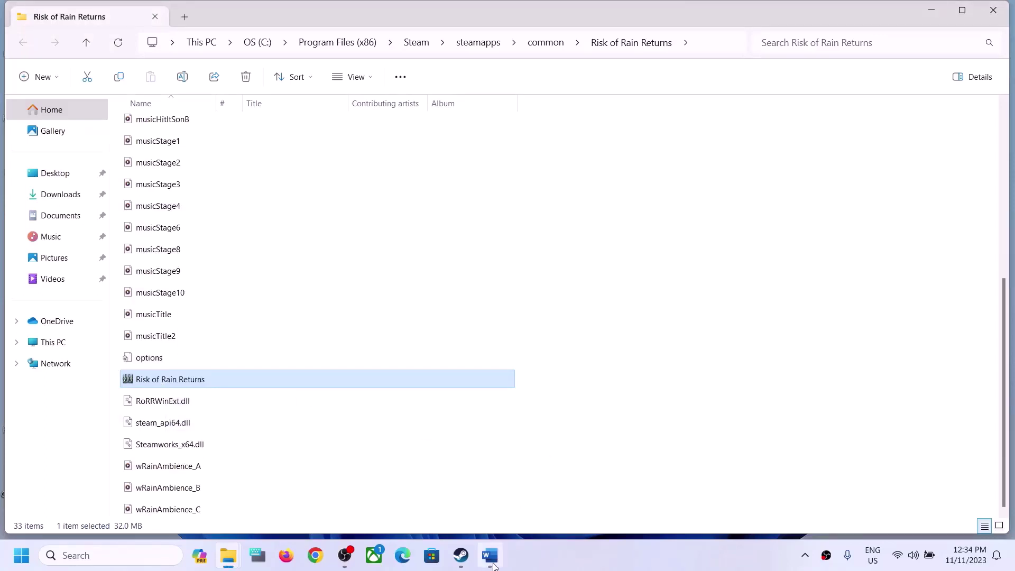
right_click(207, 378)
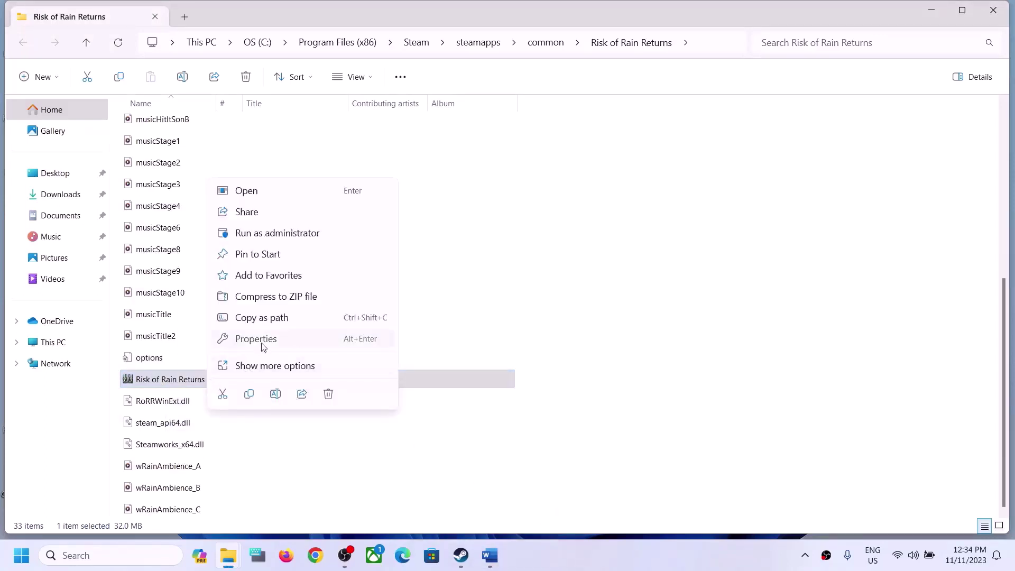
click(260, 338)
click(281, 209)
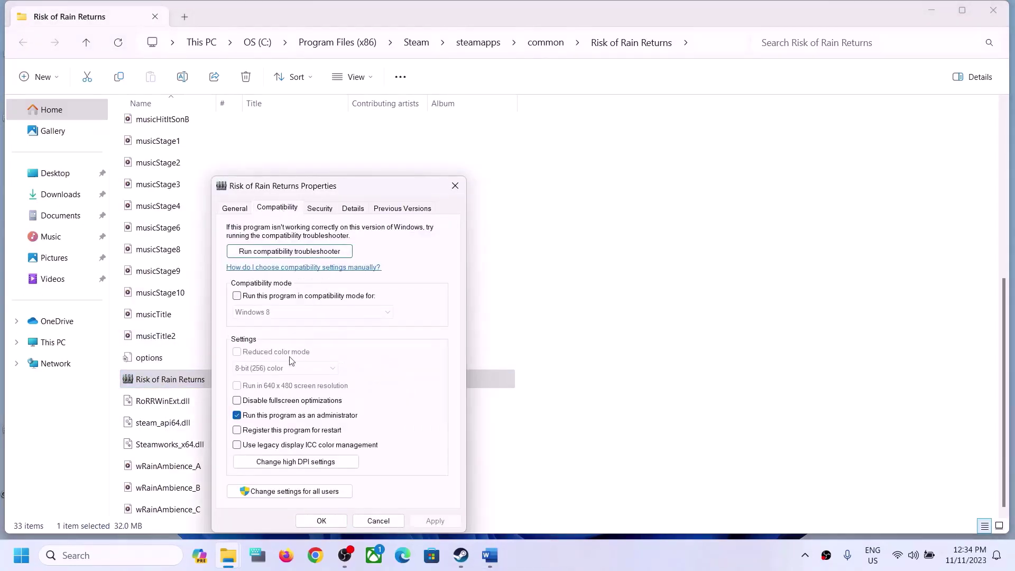
click(239, 401)
click(434, 520)
click(322, 521)
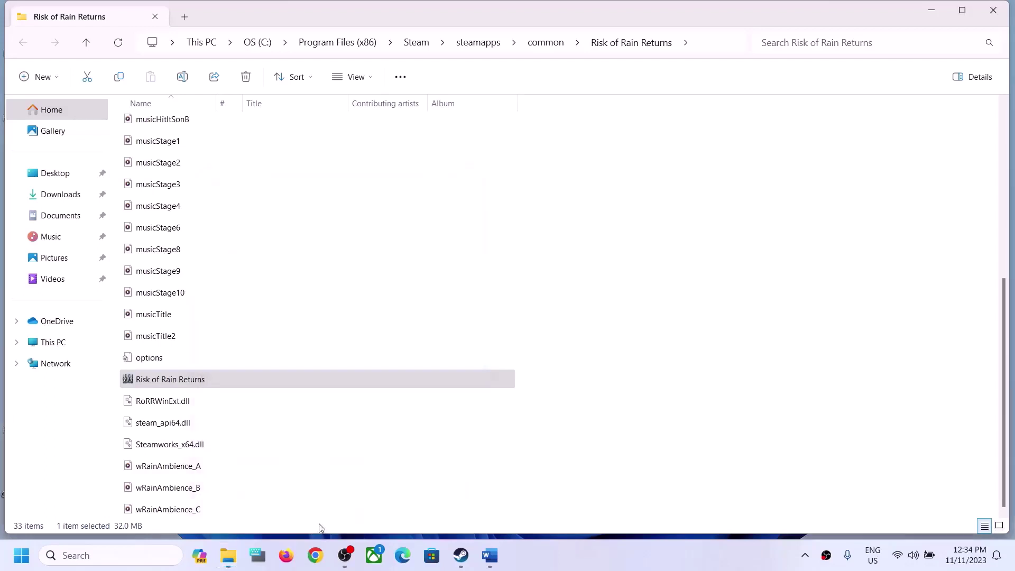
Enable compatibility mode for the Risk of Rain Returns executable, targeting Windows 8, and apply.
right_click(165, 384)
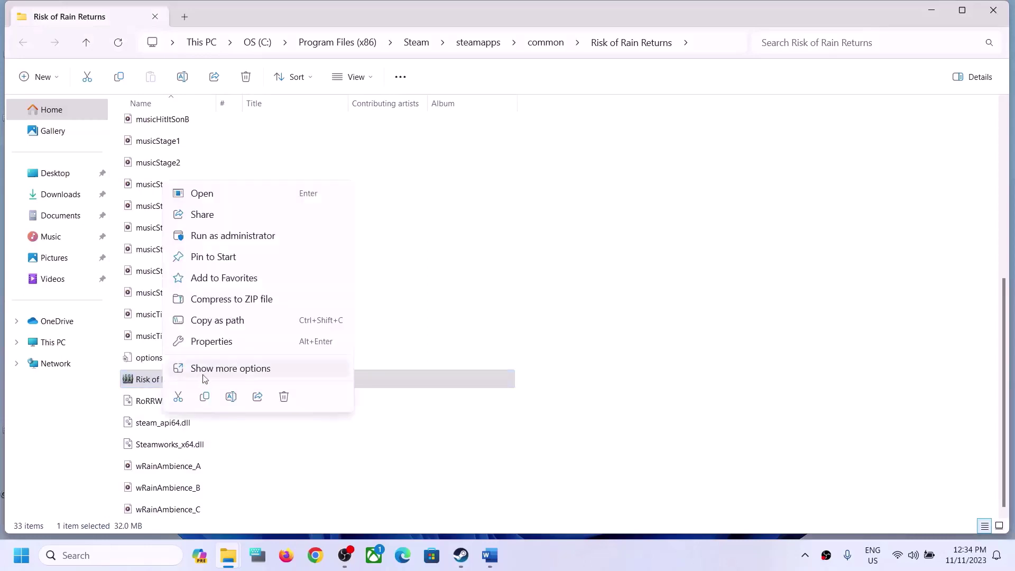
click(227, 341)
click(252, 210)
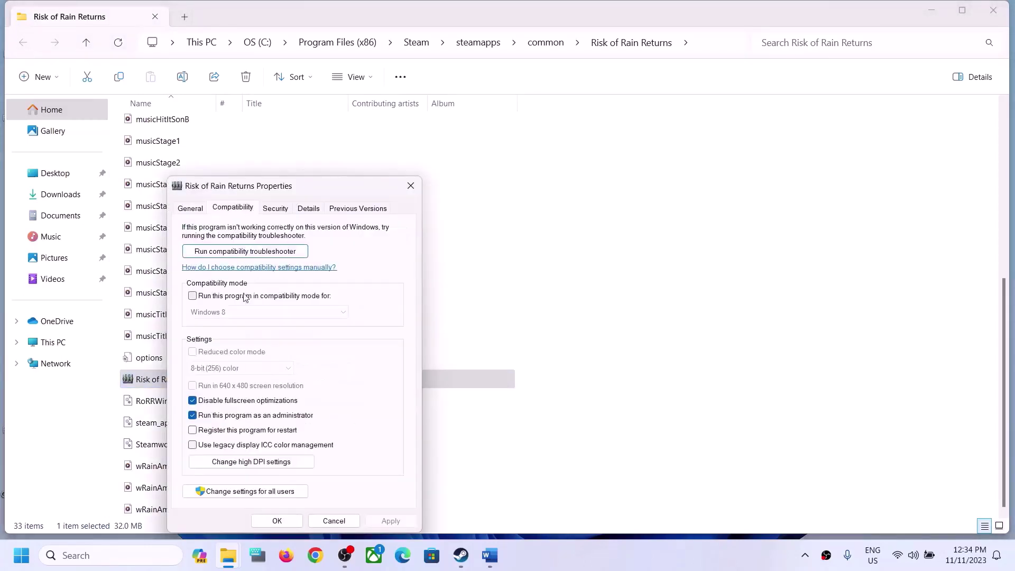
click(191, 296)
click(224, 313)
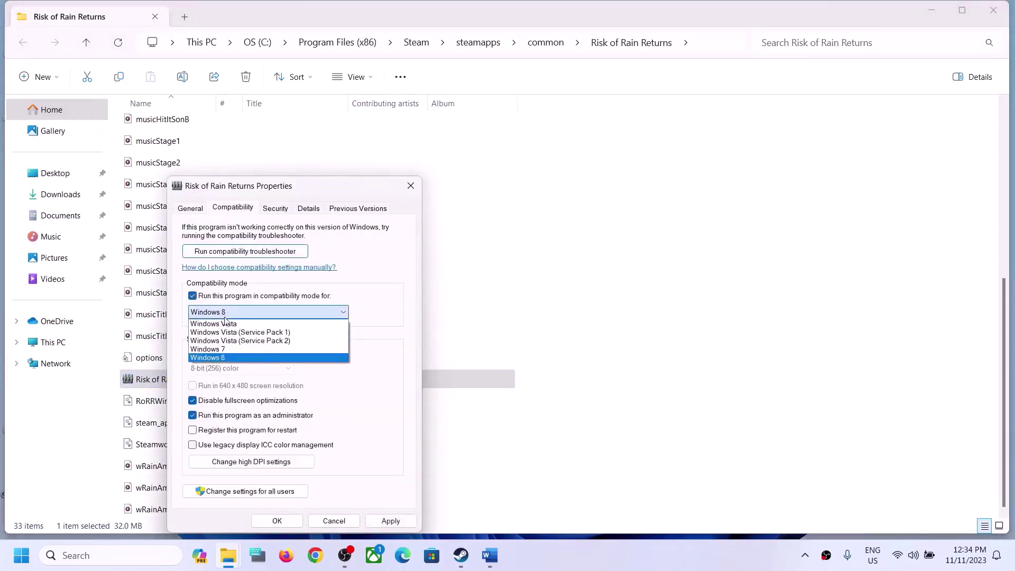
click(224, 358)
click(390, 520)
click(280, 521)
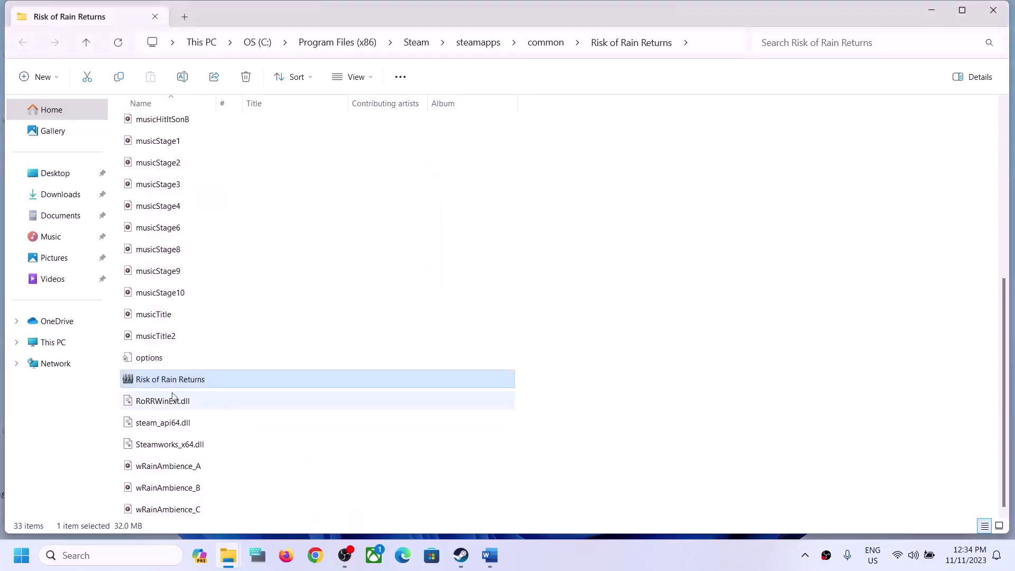
Change the executable's compatibility target to Windows 7 and apply it.
right_click(200, 387)
click(248, 342)
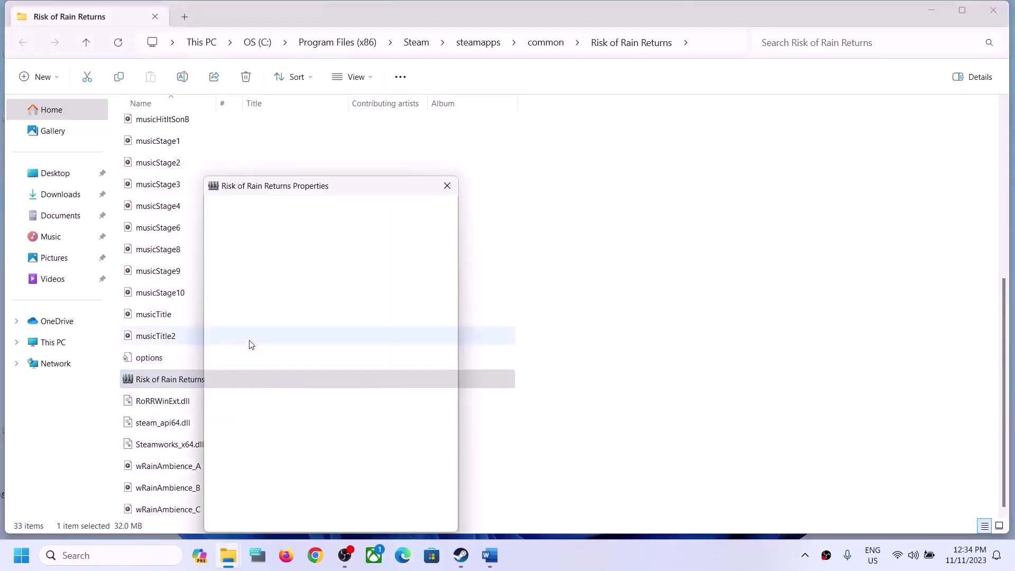
click(275, 208)
click(280, 311)
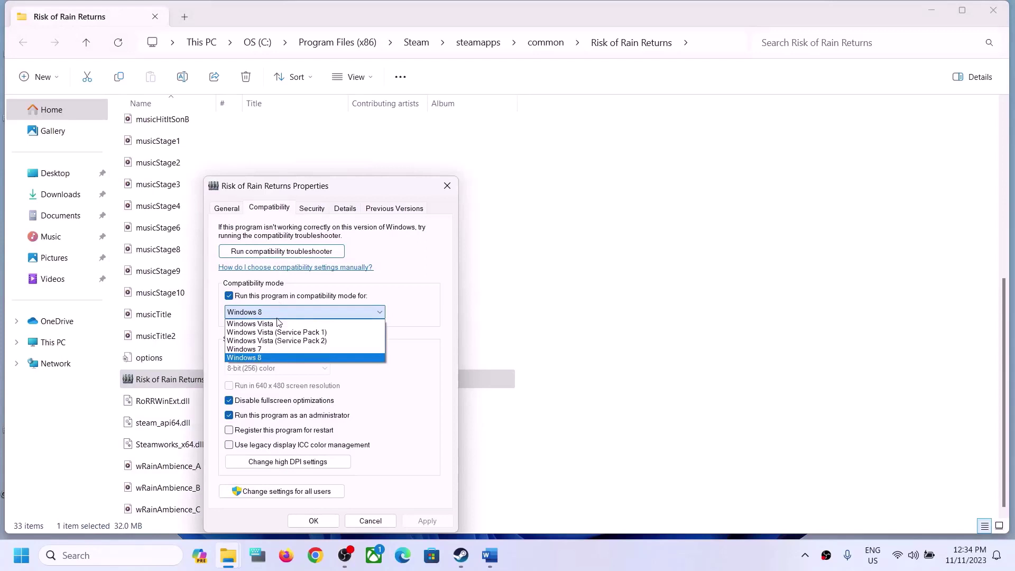
click(309, 351)
click(418, 522)
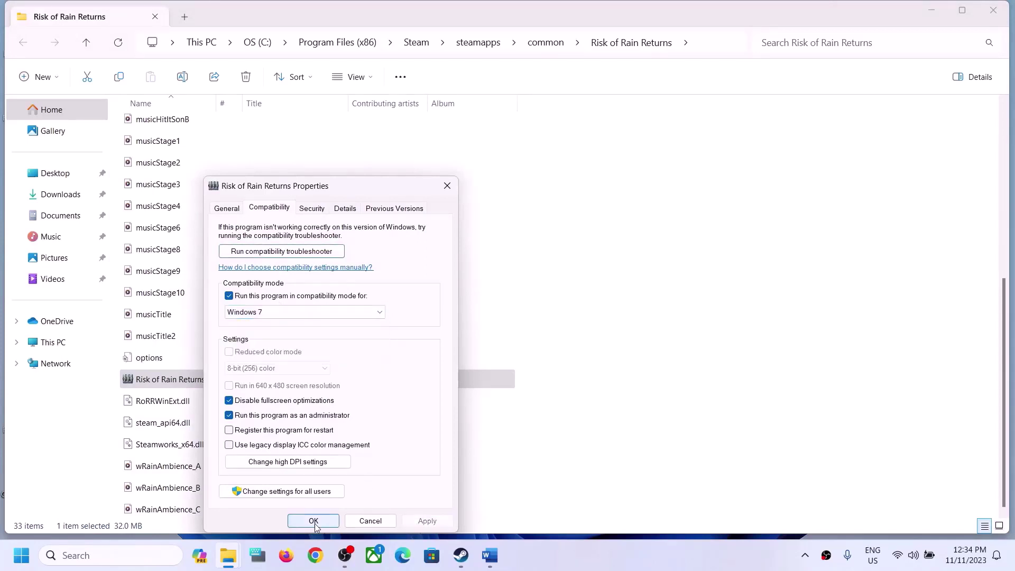
click(311, 520)
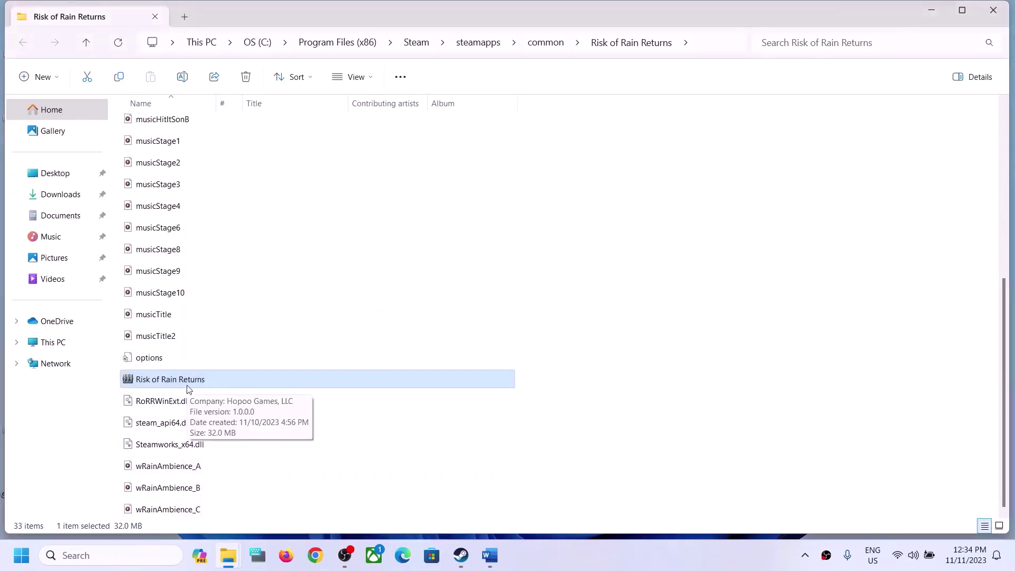
Untick compatibility mode for the executable, apply, and close both Explorer windows.
right_click(187, 388)
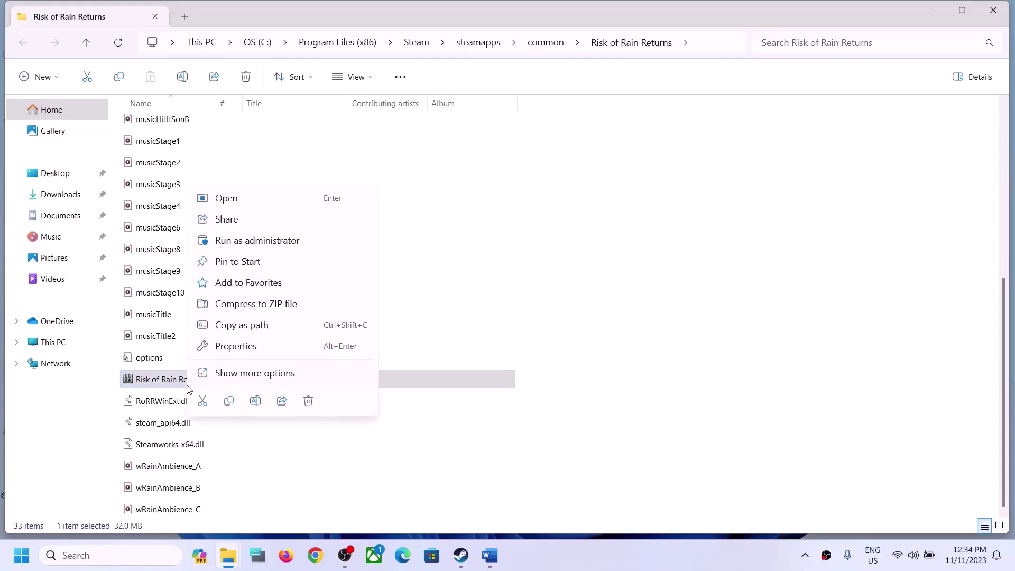
click(236, 346)
click(258, 208)
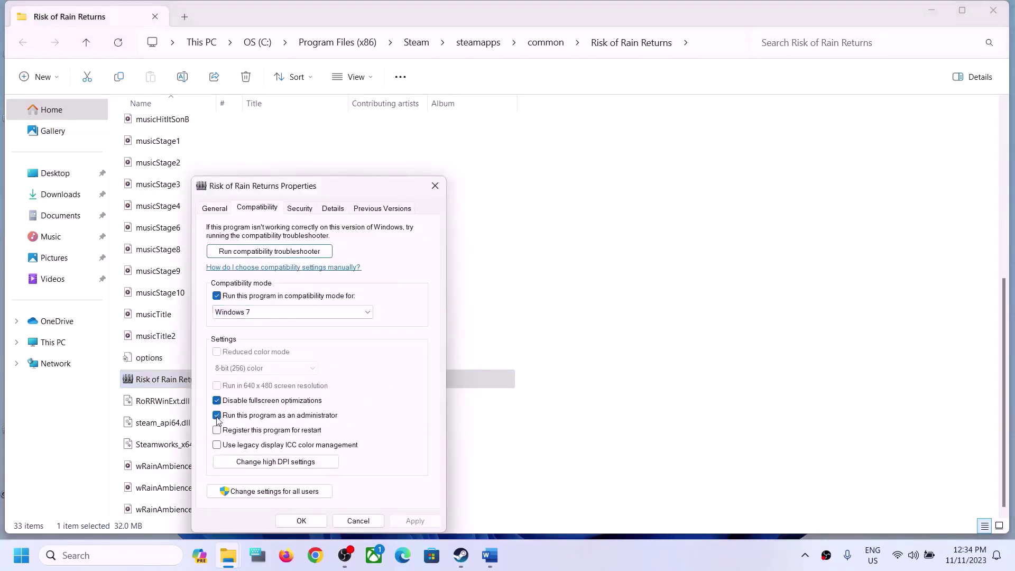
click(218, 297)
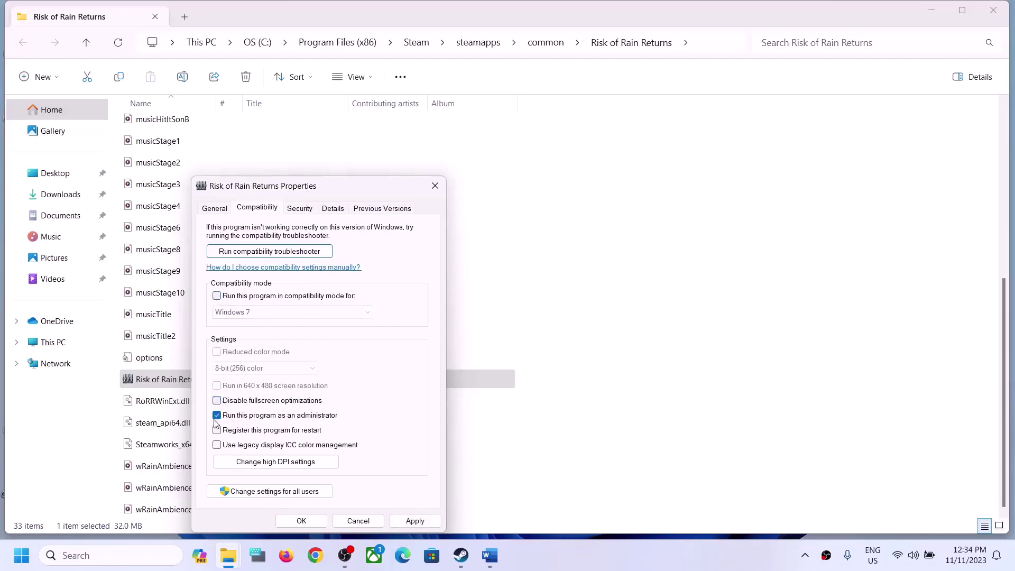
click(415, 521)
click(296, 520)
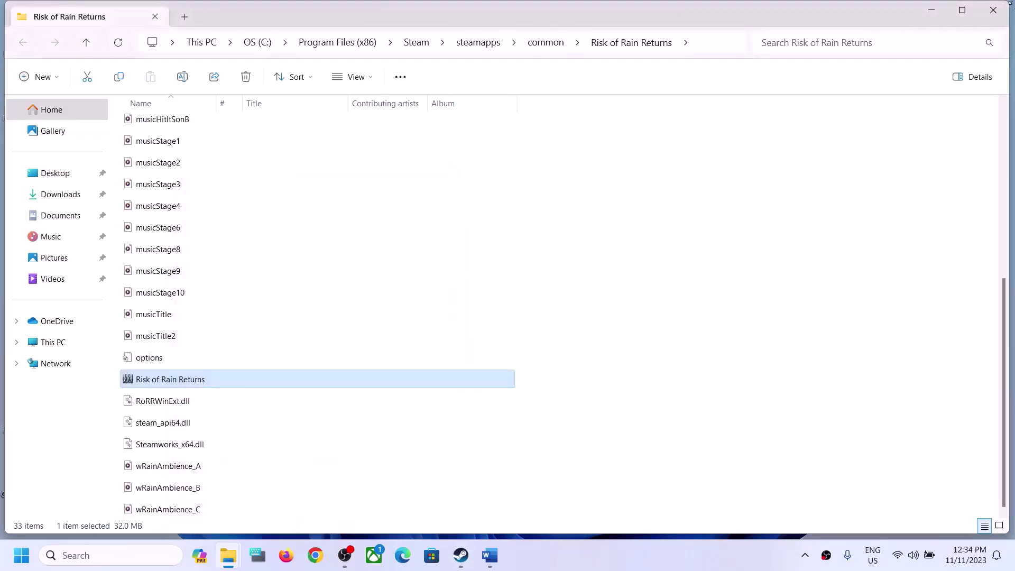
click(995, 22)
click(993, 13)
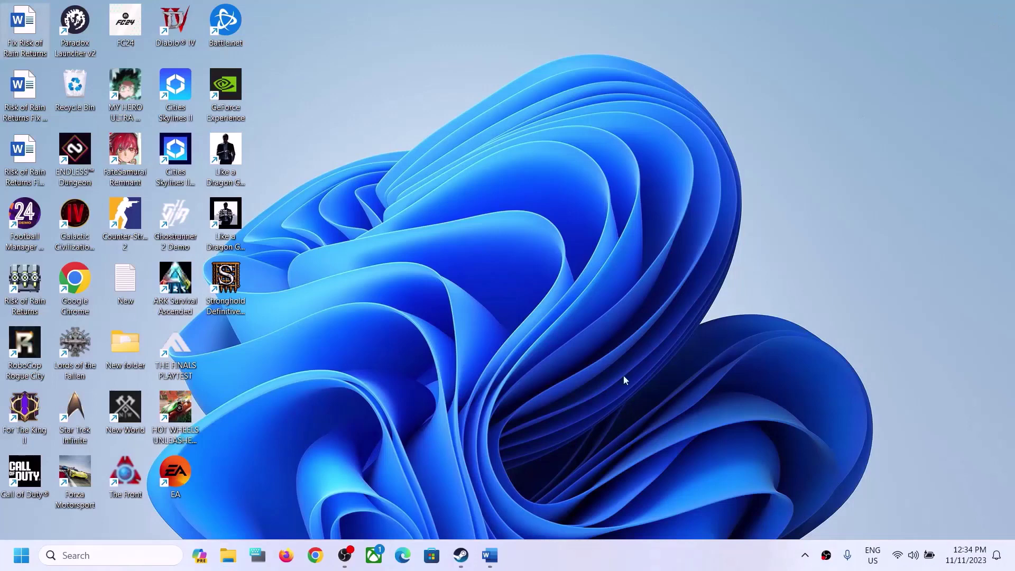
Delete the 'cap the FPS to 60 in AMD Adrenaline' clause and its comma from Step 6.
click(490, 555)
scroll(345, 423, down, 3)
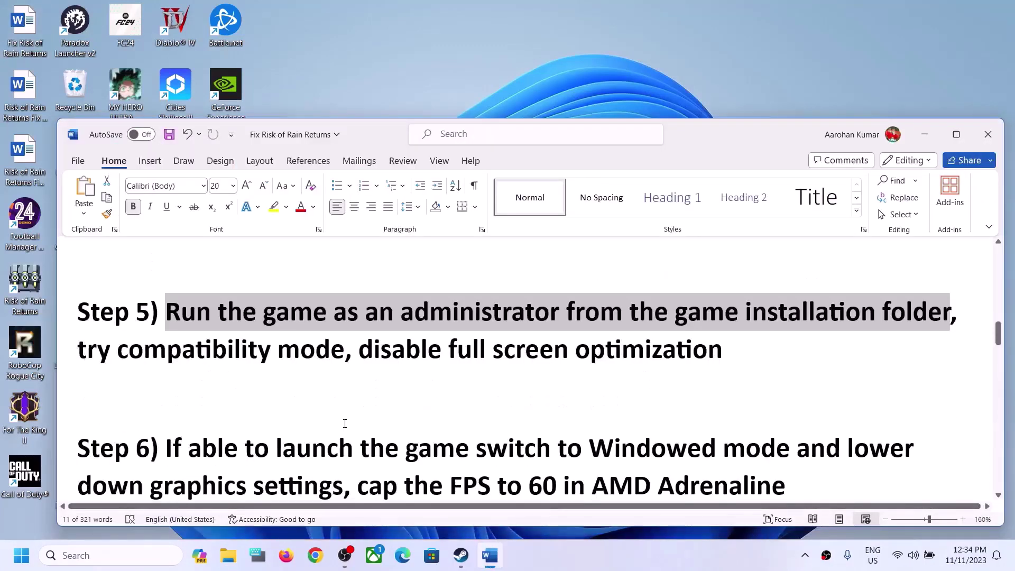
drag(158, 396, 343, 435)
drag(790, 436, 355, 435)
key(BackSpace)
key(BackSpace)
key(BackSpace)
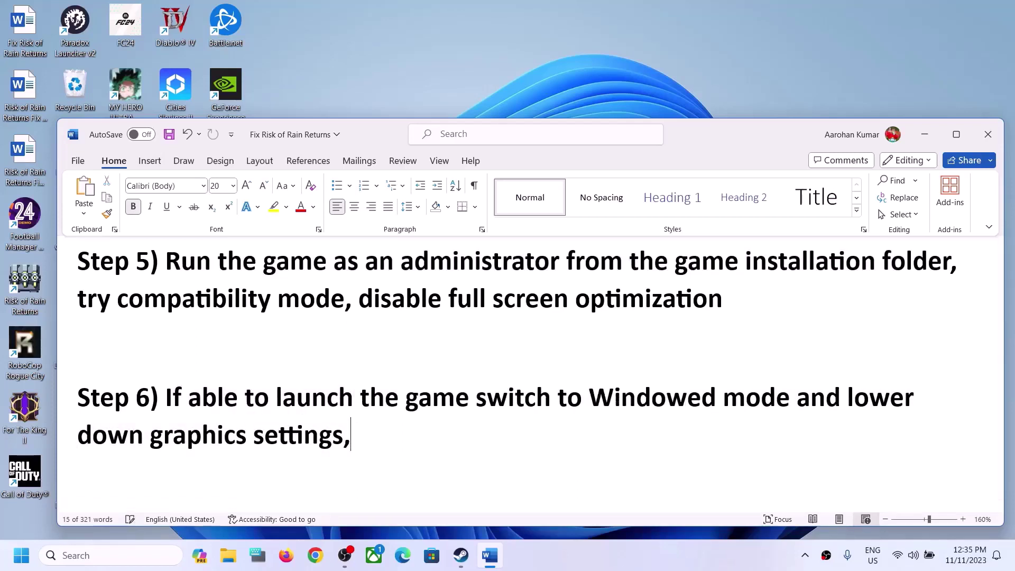
Highlight the switch-to-Windowed instruction and the word 'graphics', then bring up Steam's library page.
drag(246, 397, 716, 402)
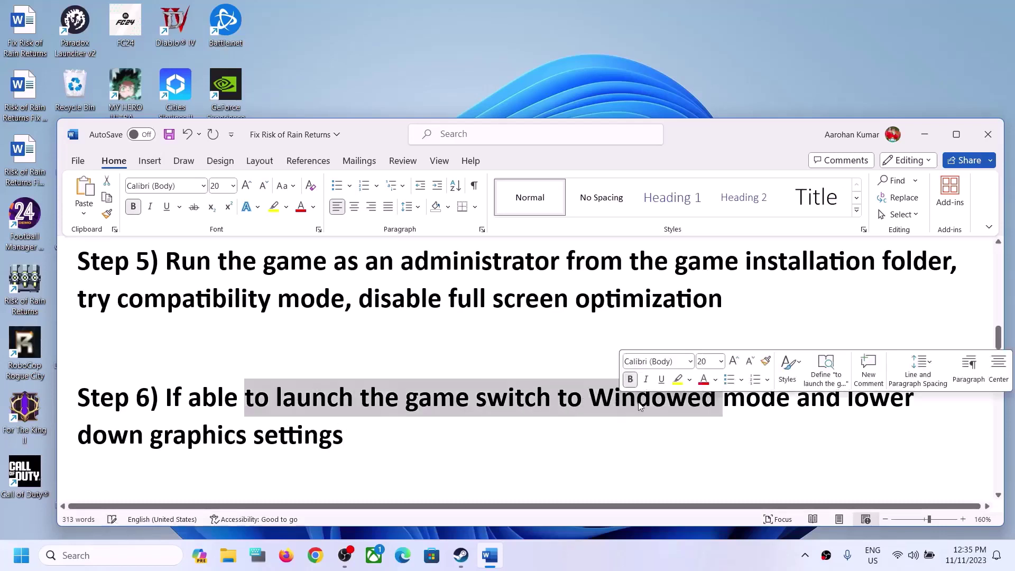
click(390, 435)
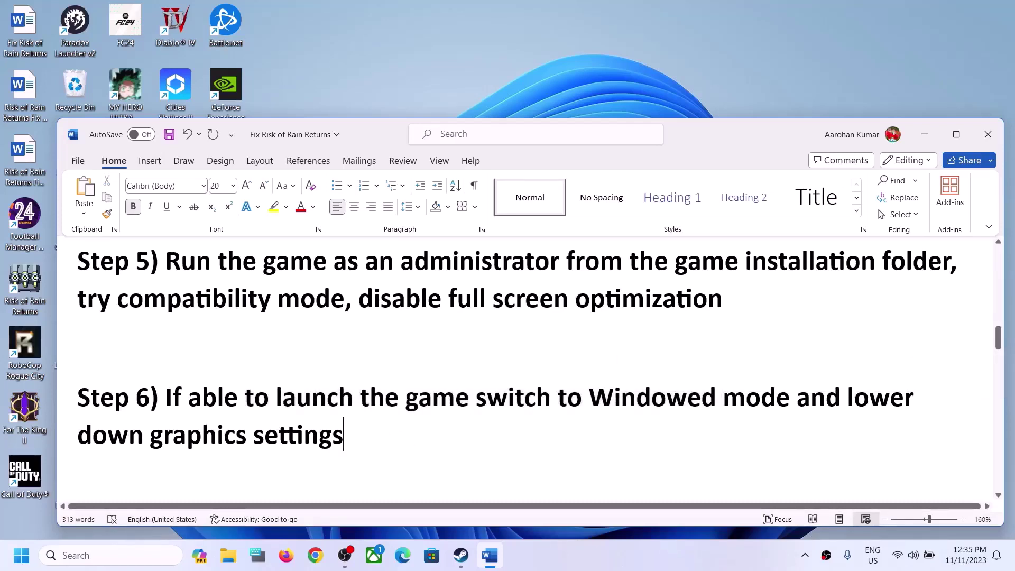
drag(247, 397, 716, 401)
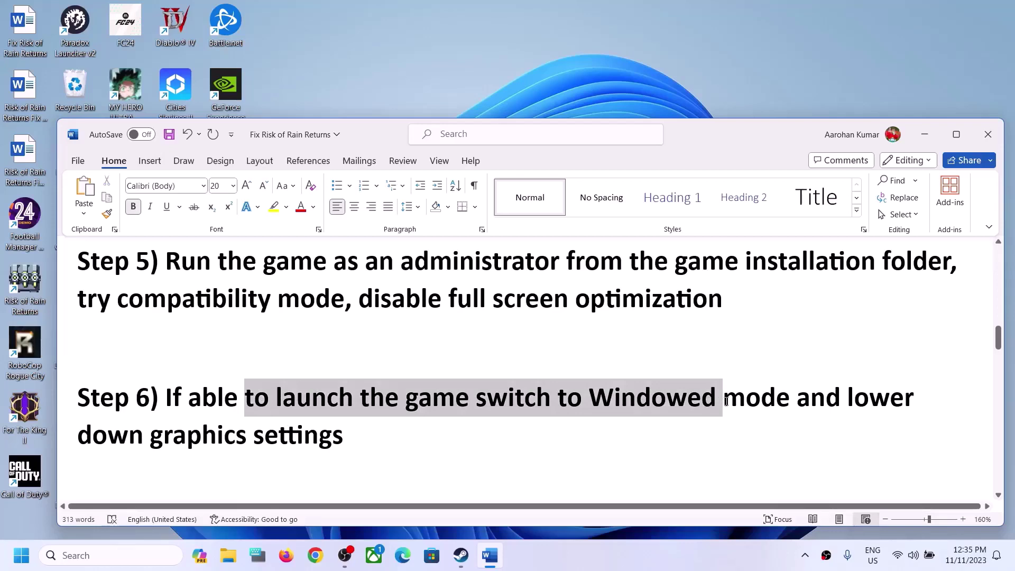
drag(150, 436, 268, 426)
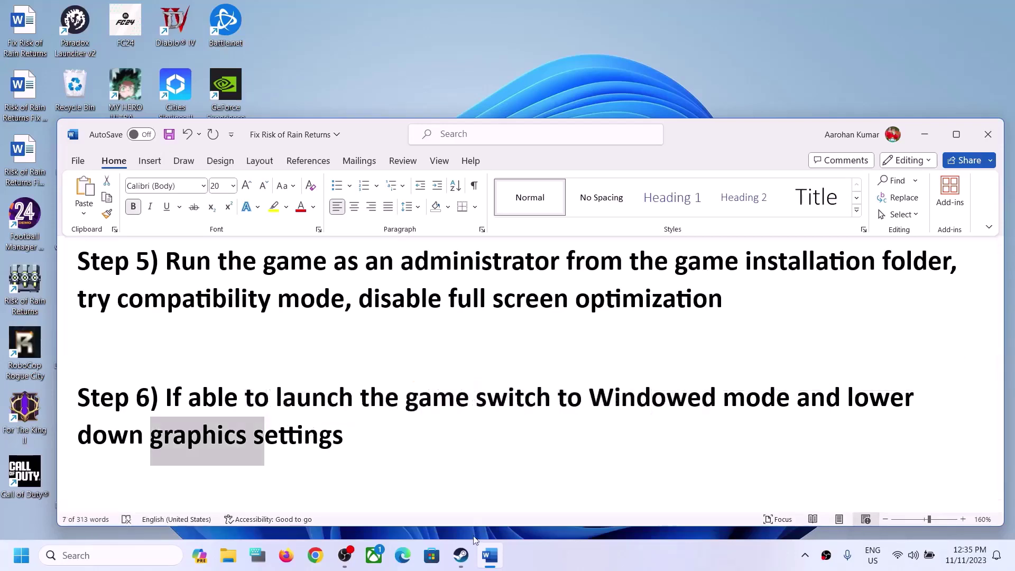
click(461, 554)
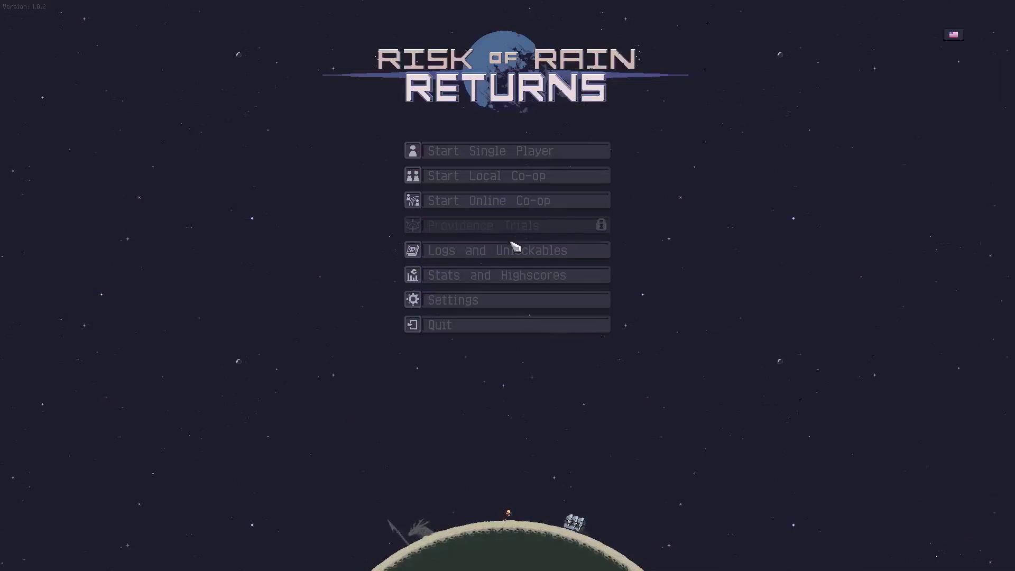
Turn off Fullscreen, set Windowed Resolution to 1600x1024, and drop graphics Quality from High to Medium.
click(466, 307)
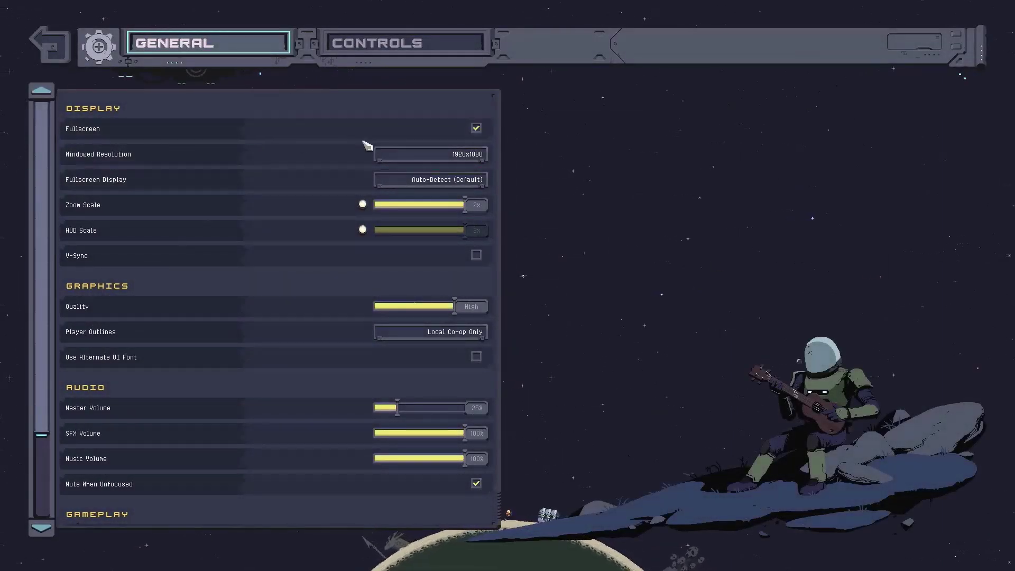
click(480, 131)
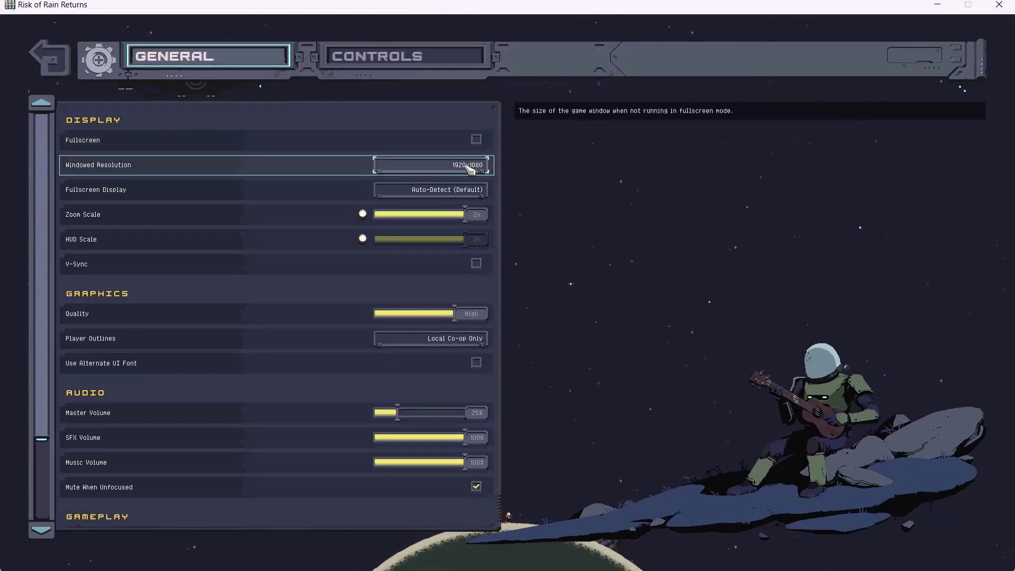
click(470, 168)
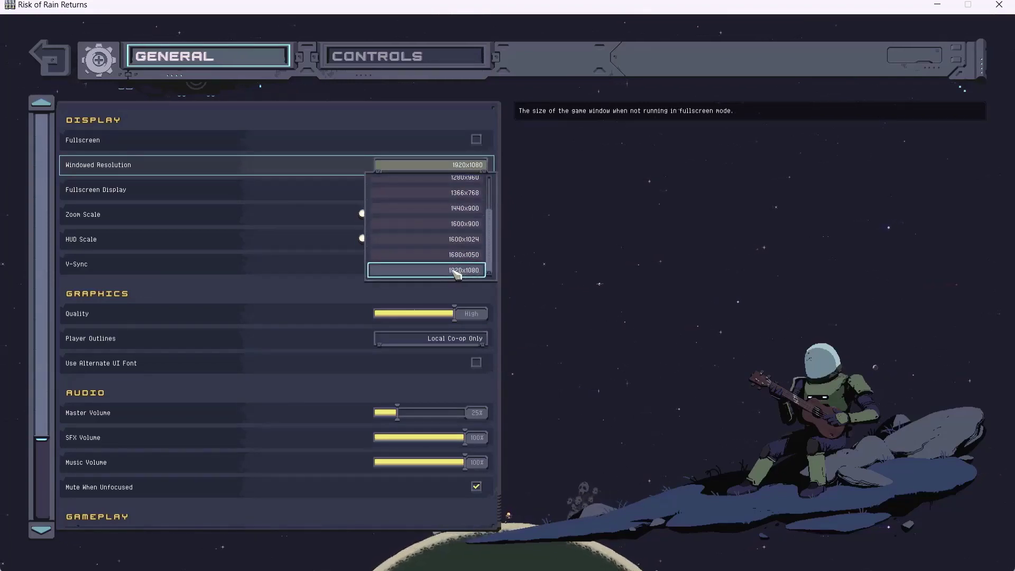
click(463, 241)
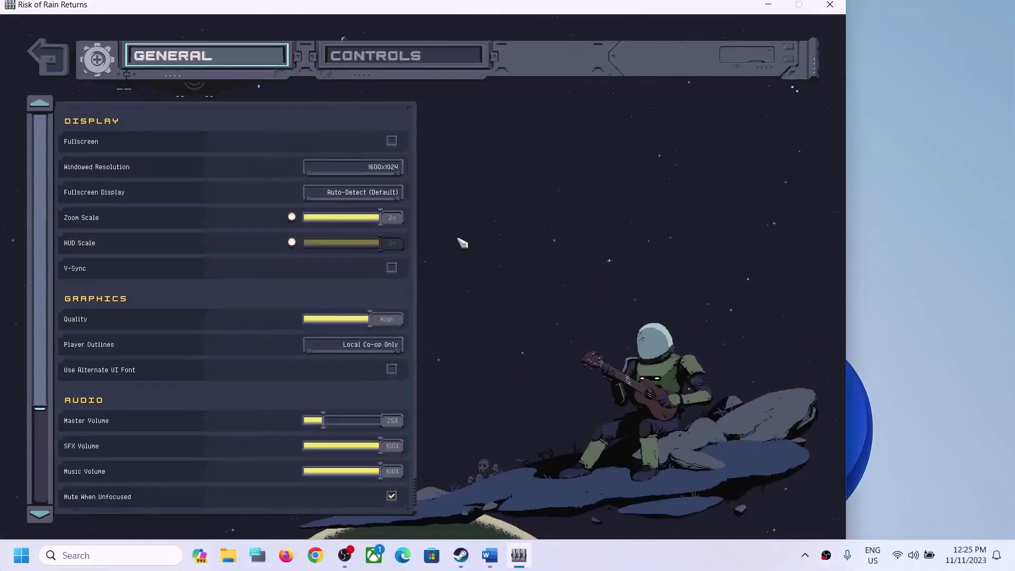
drag(464, 11, 520, 43)
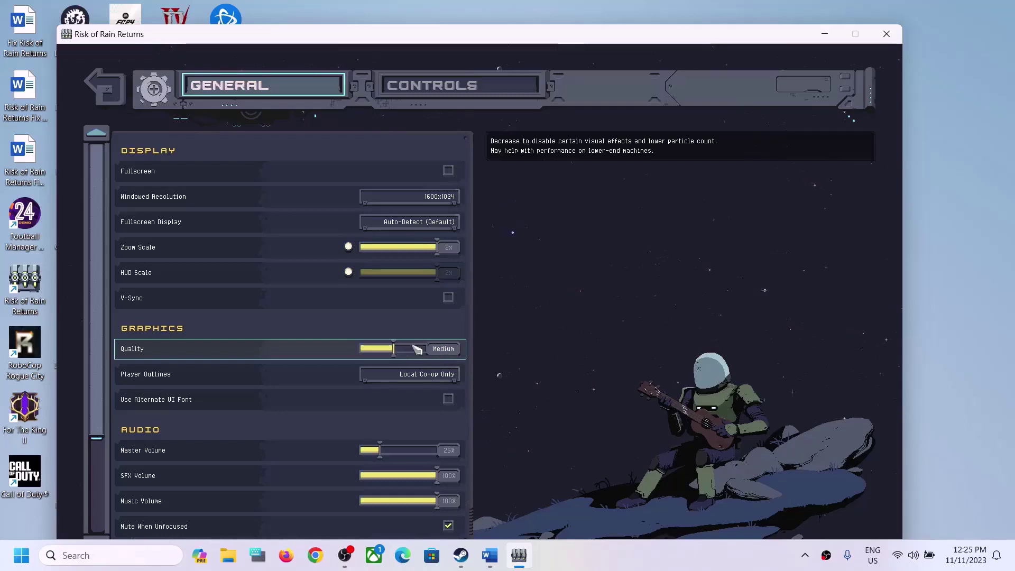
drag(429, 355, 394, 353)
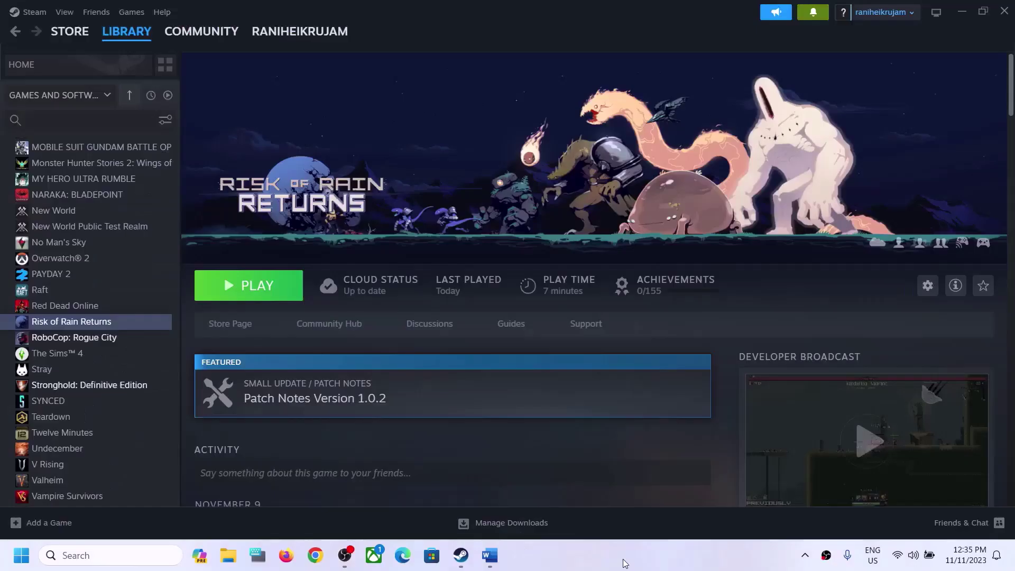
Bring Step 7 into view and highlight the clean-install instruction, NVIDIA drivers link and AMD link.
click(501, 558)
scroll(353, 393, down, 3)
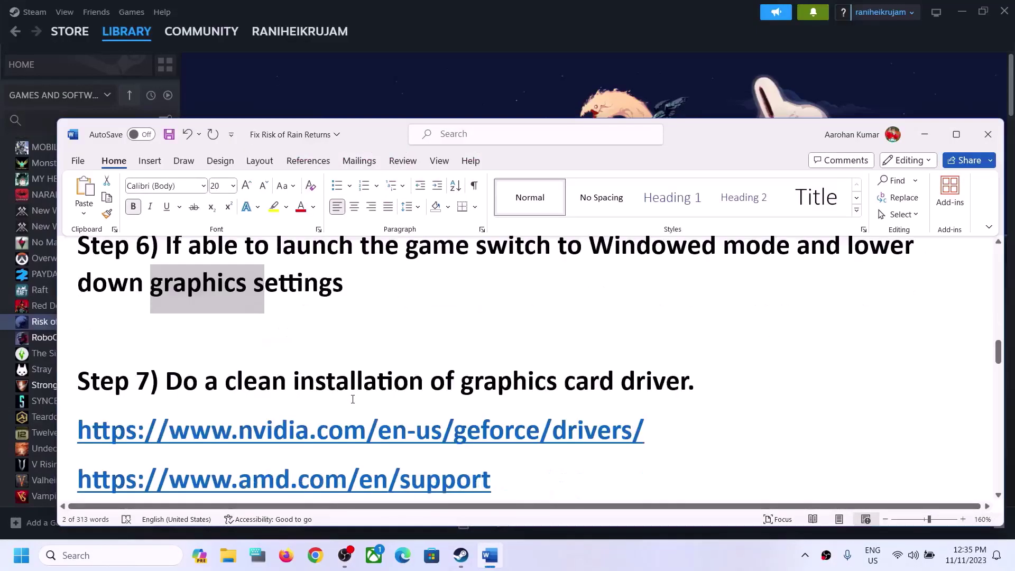
scroll(264, 352, up, 1)
drag(167, 331, 622, 330)
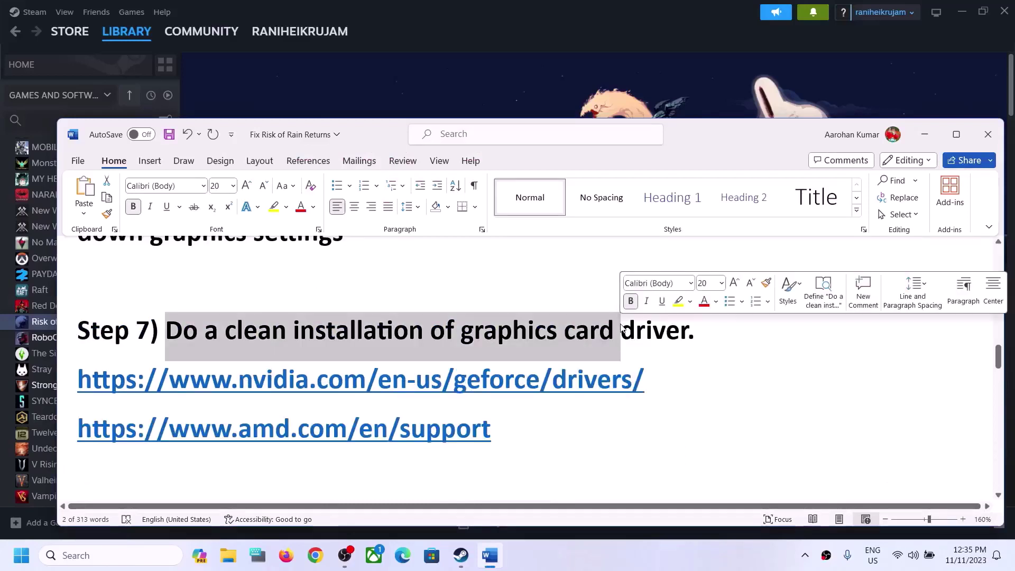
drag(311, 379, 550, 380)
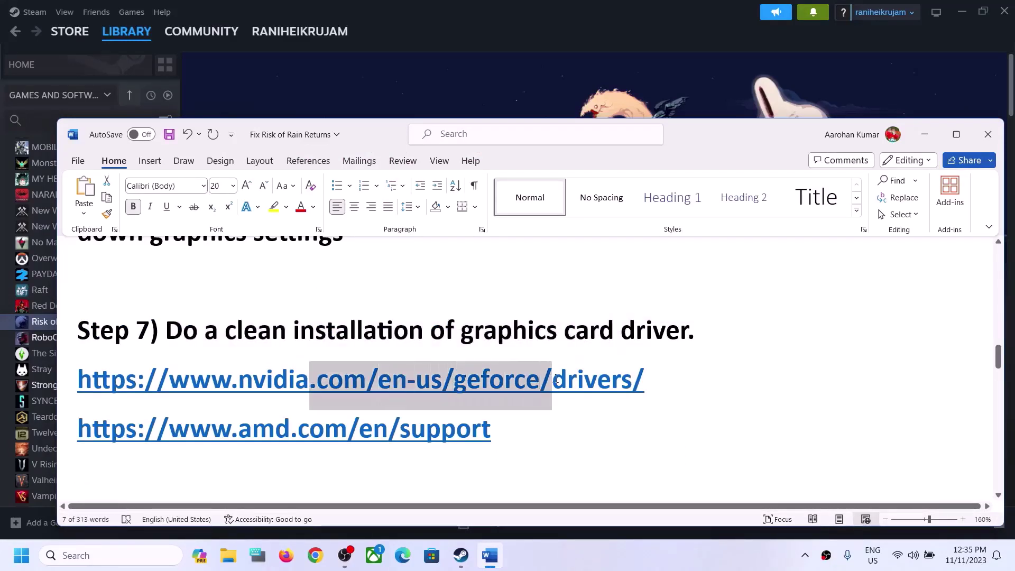
triple_click(506, 417)
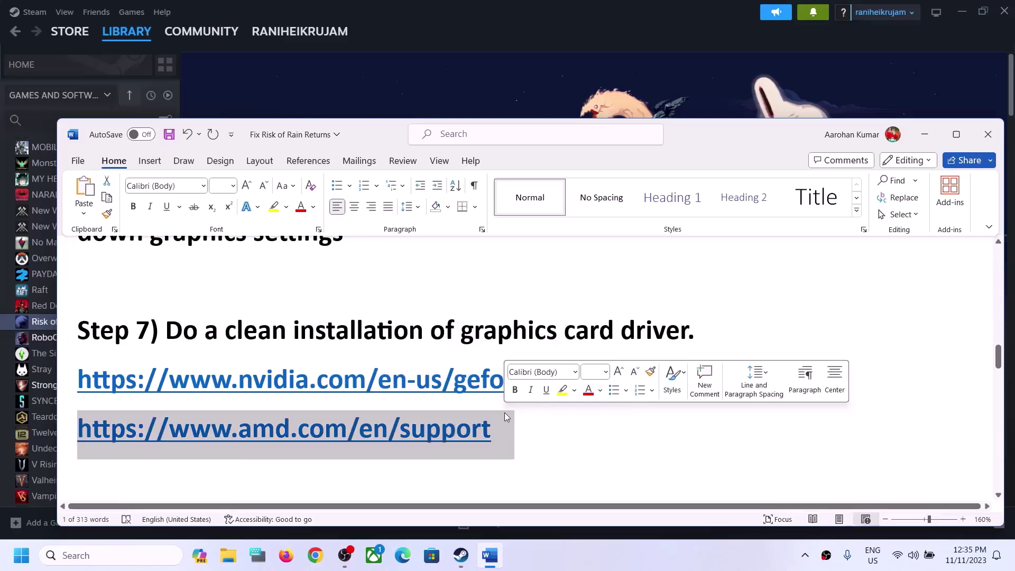
drag(504, 380, 442, 380)
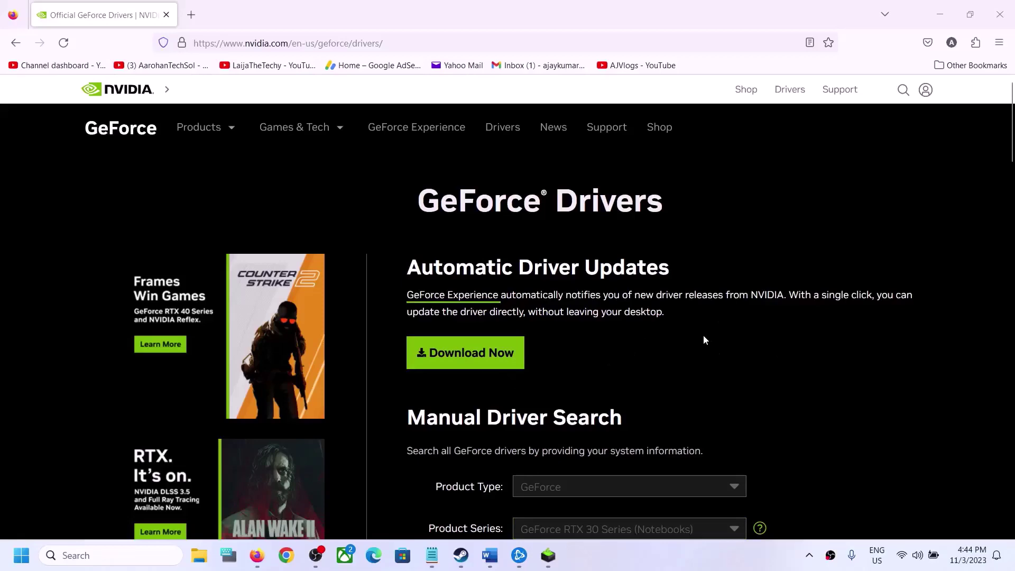
Keep GeForce, RTX 30 Series (Notebooks), RTX 3050 Laptop GPU and Windows 11 in the driver search.
scroll(703, 335, down, 4)
click(574, 285)
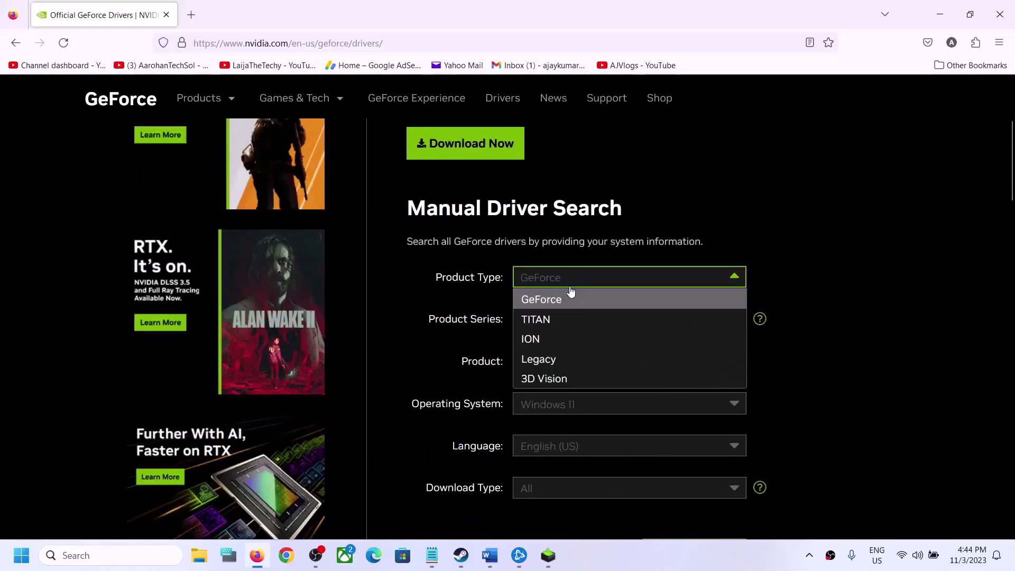
click(556, 298)
click(556, 328)
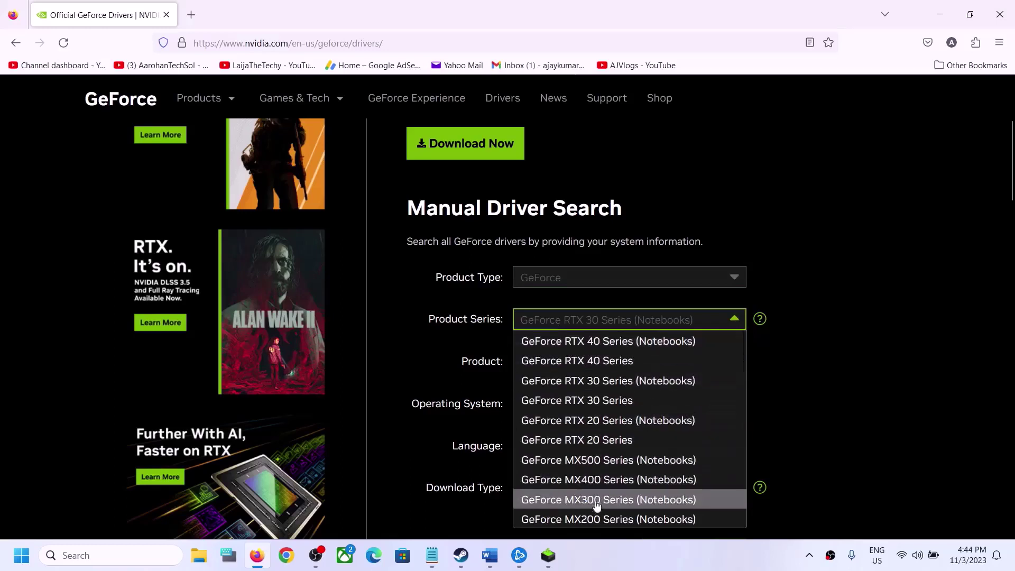
click(601, 382)
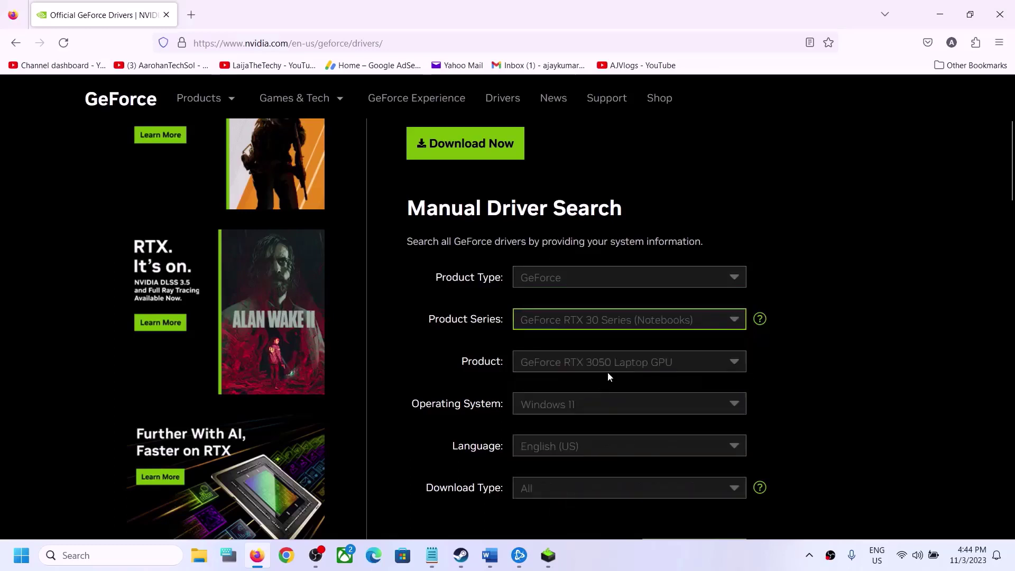
click(607, 370)
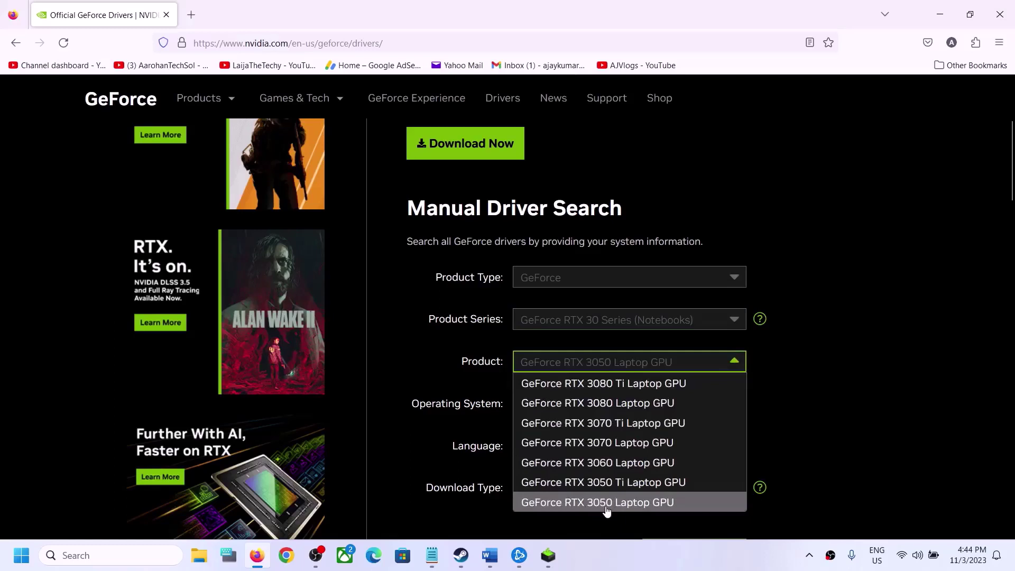
click(607, 508)
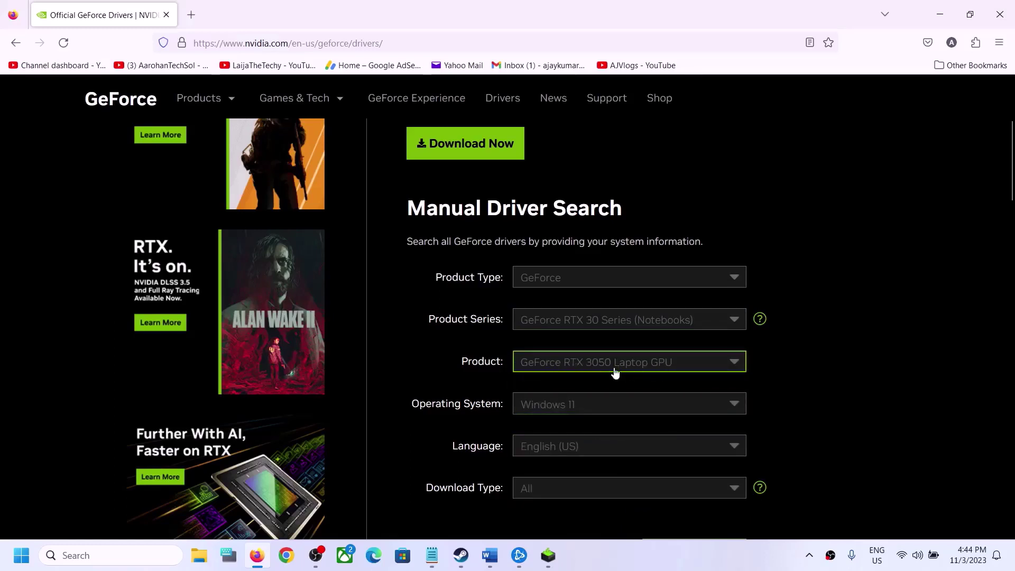
click(559, 407)
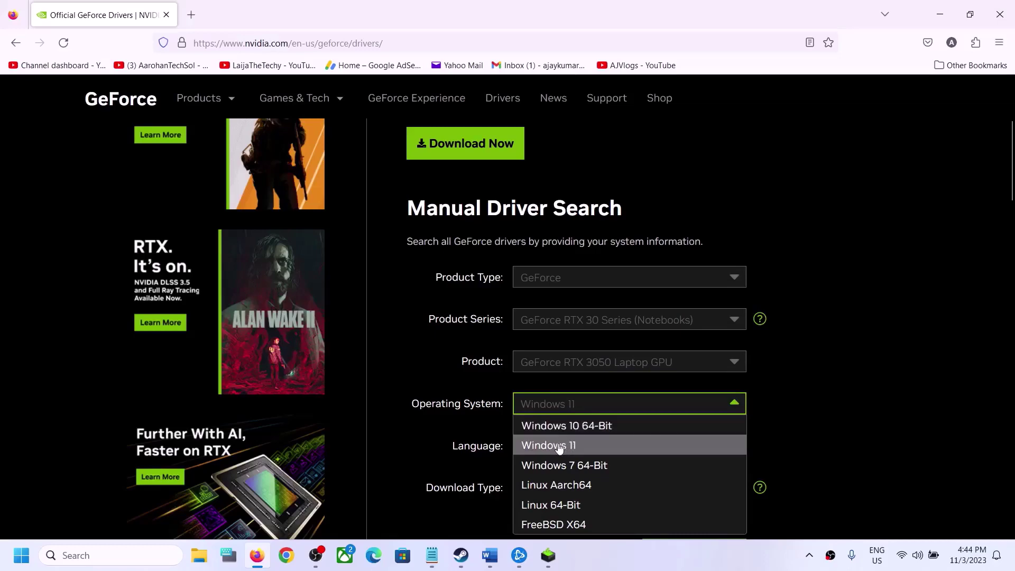
click(783, 428)
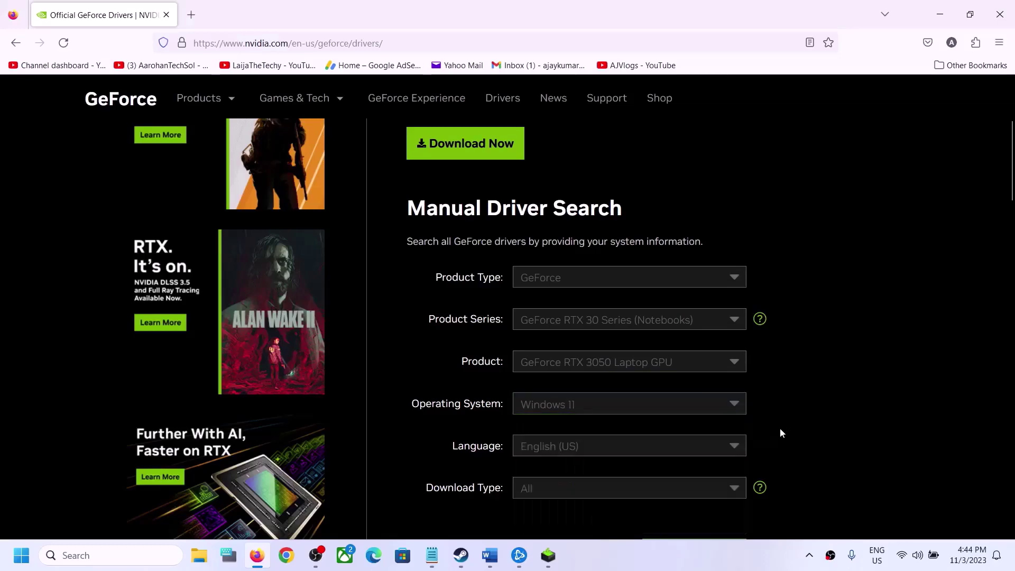
Review the search results and open the GeForce Game Ready Driver 546.01 page.
scroll(668, 446, down, 3)
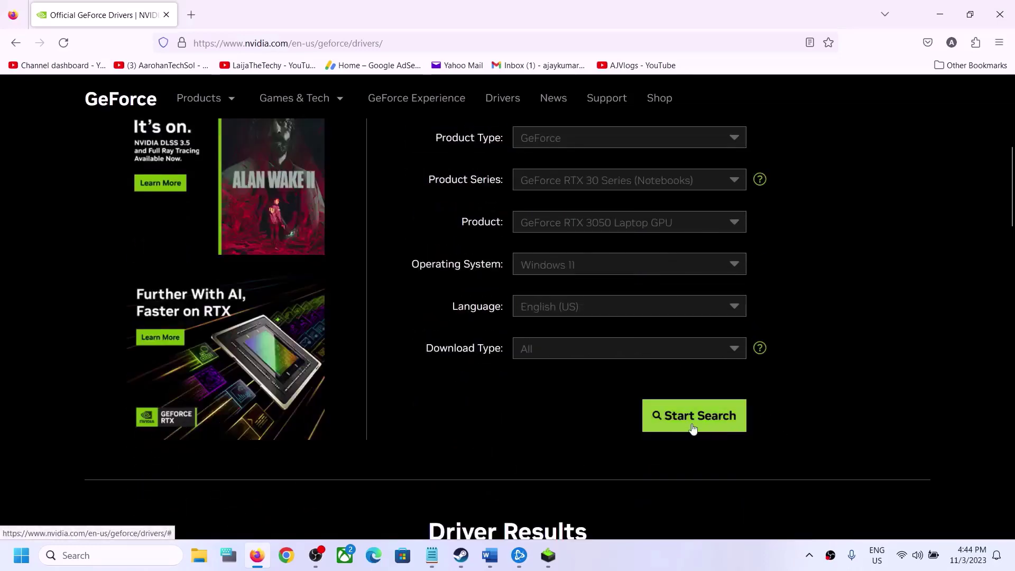
scroll(582, 430, down, 5)
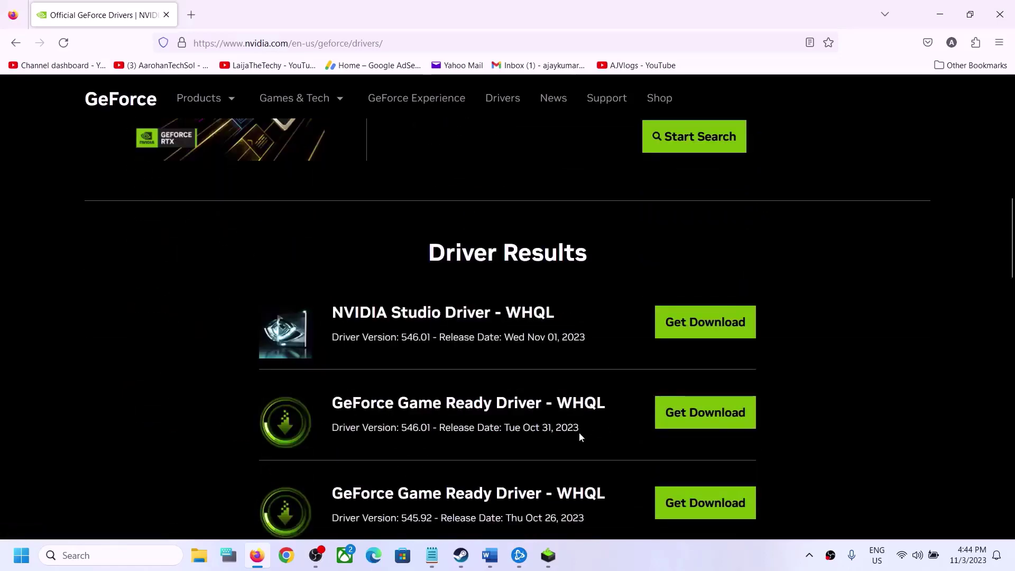
drag(336, 404, 506, 404)
drag(333, 427, 433, 431)
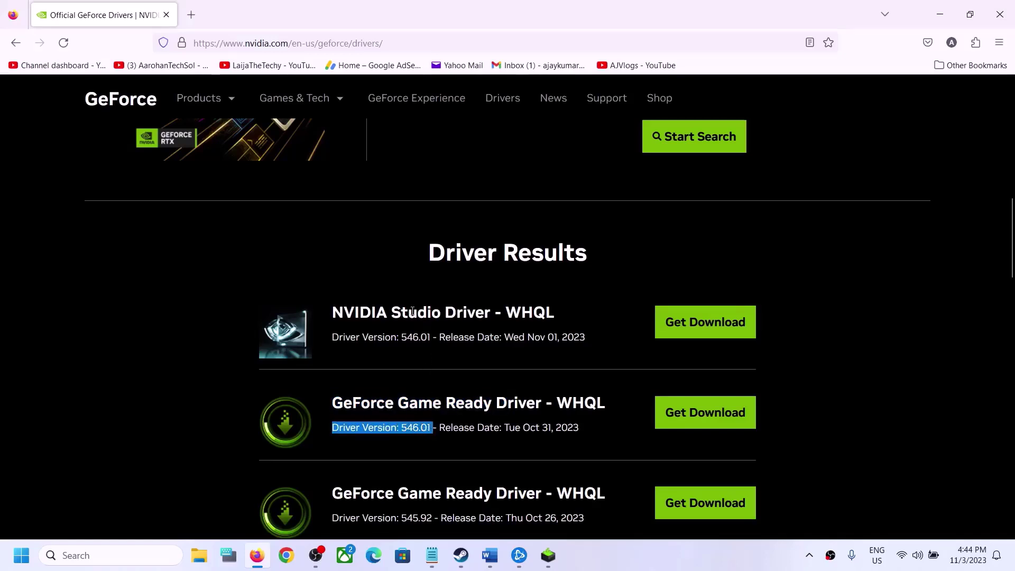
drag(399, 311, 427, 313)
drag(338, 406, 485, 403)
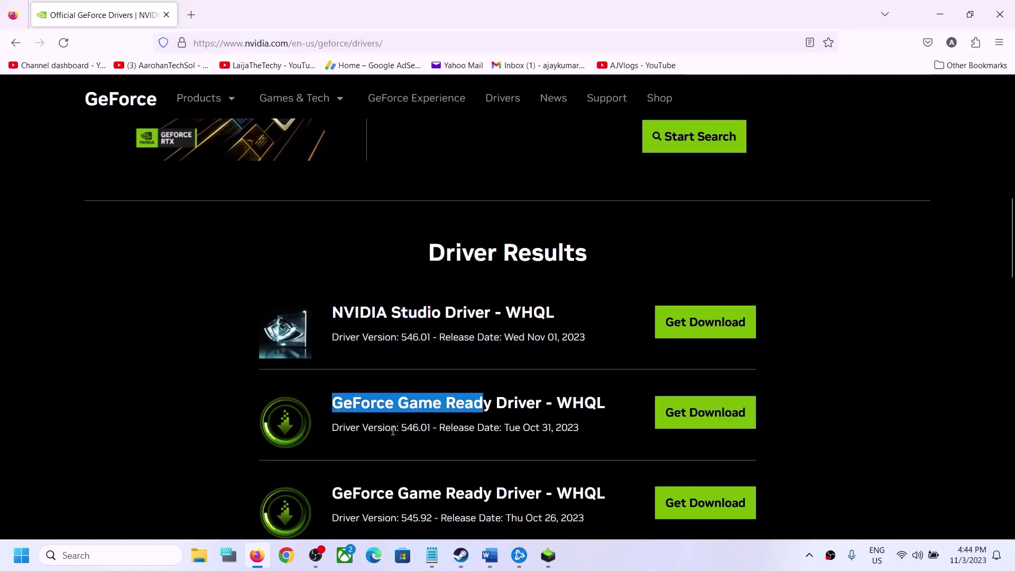
drag(401, 428, 428, 428)
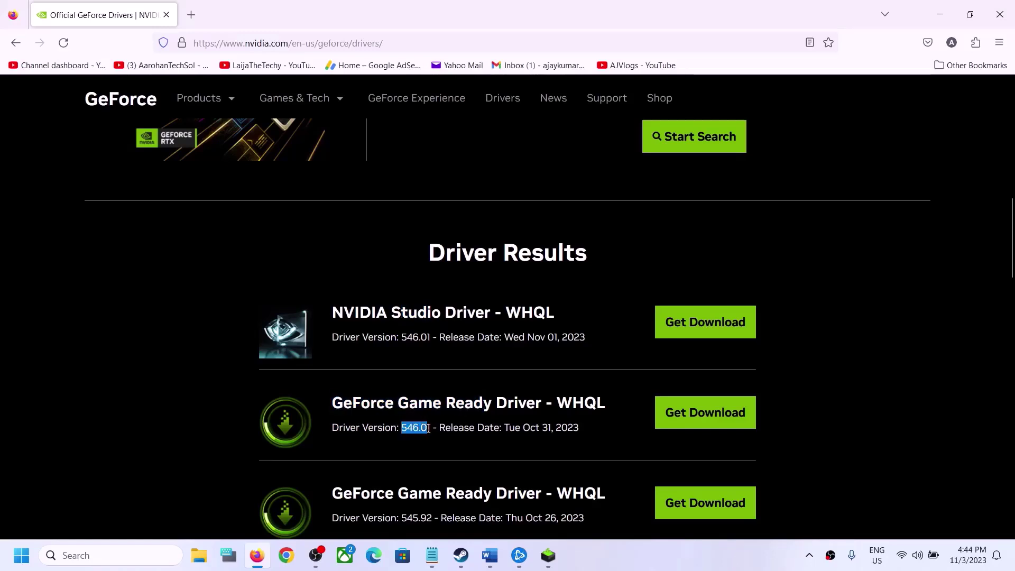
click(696, 414)
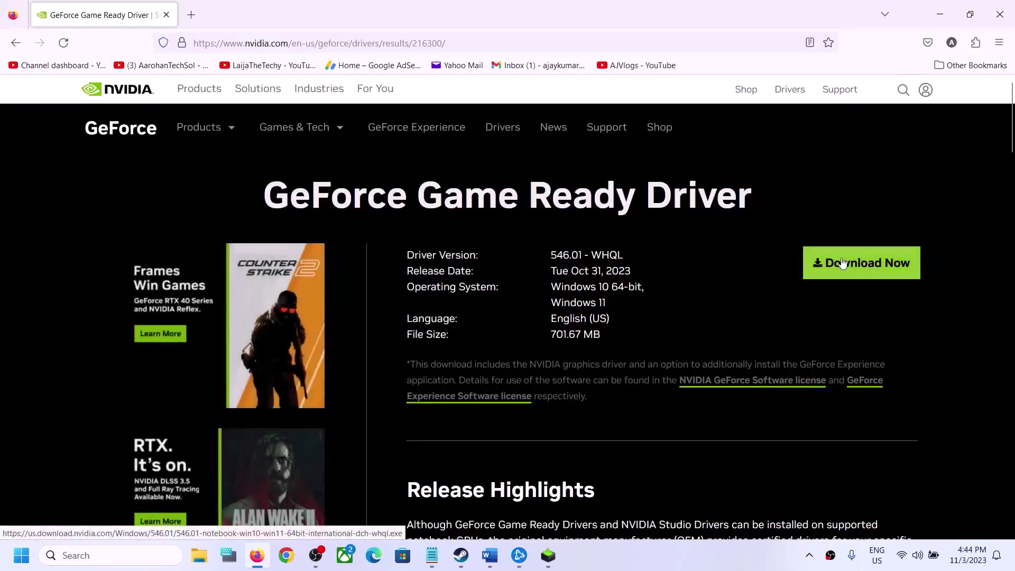
Download driver 546.01, agree to the licence, and choose a custom clean installation.
click(841, 261)
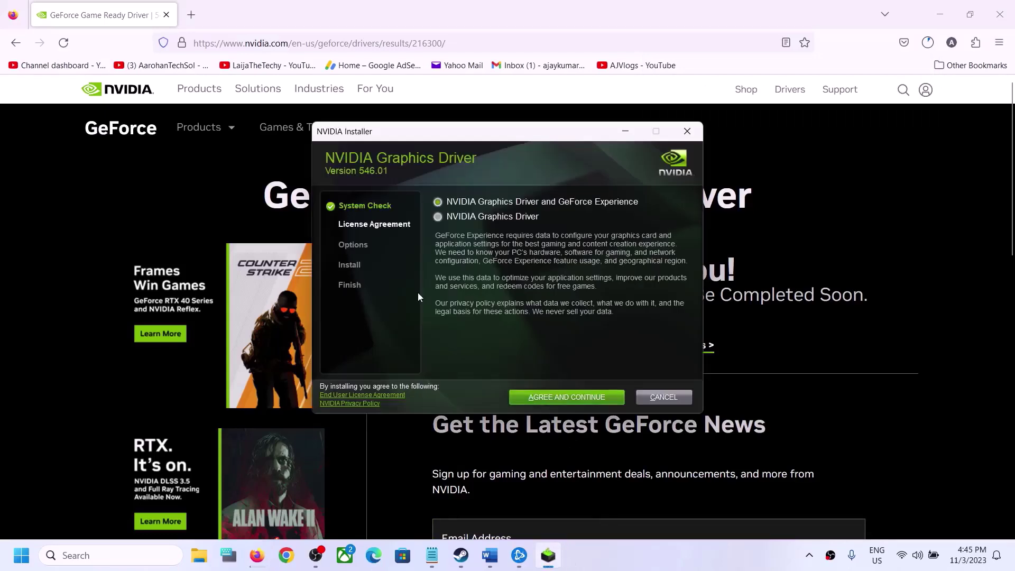
click(549, 399)
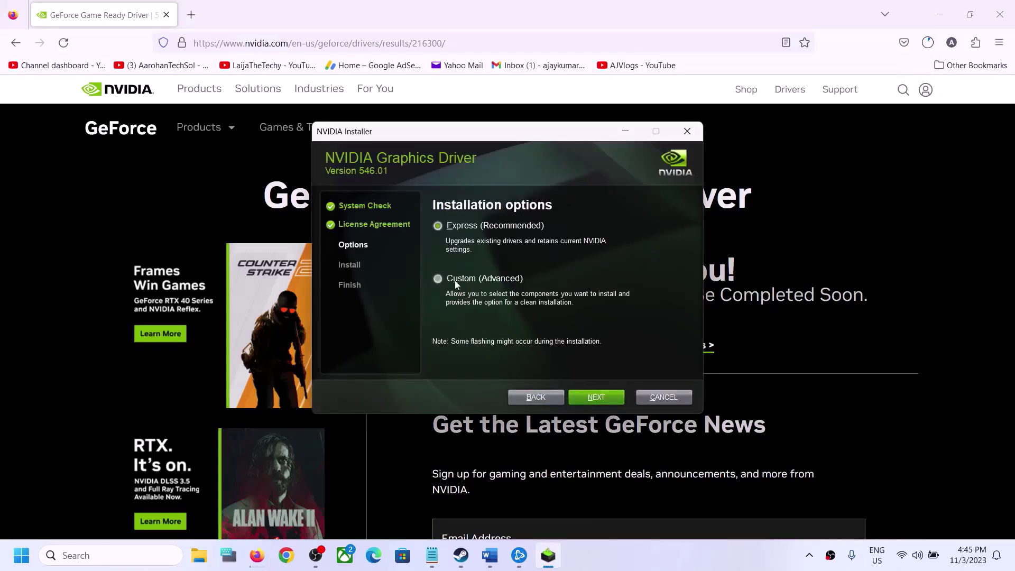
click(588, 398)
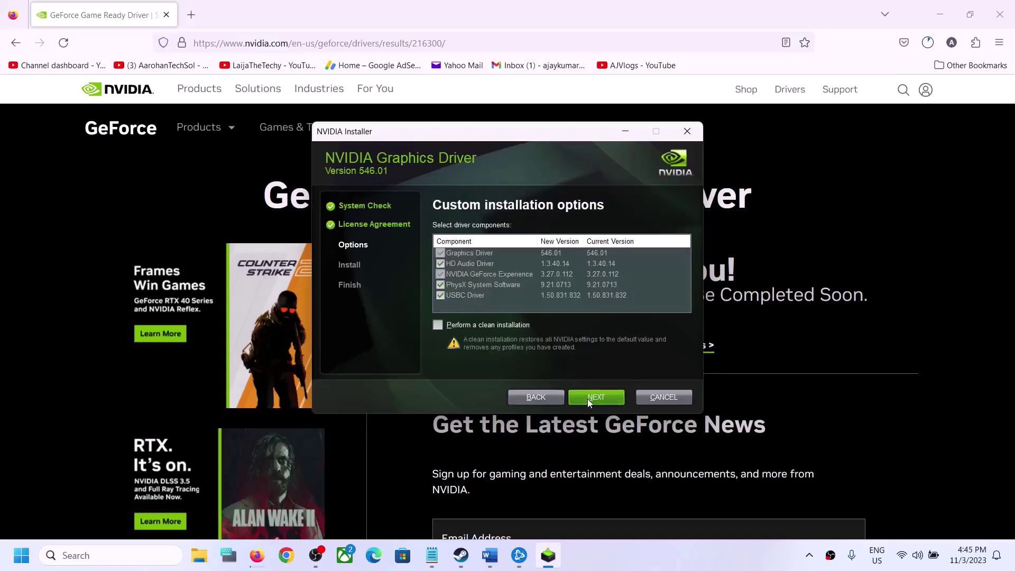
click(436, 326)
click(600, 398)
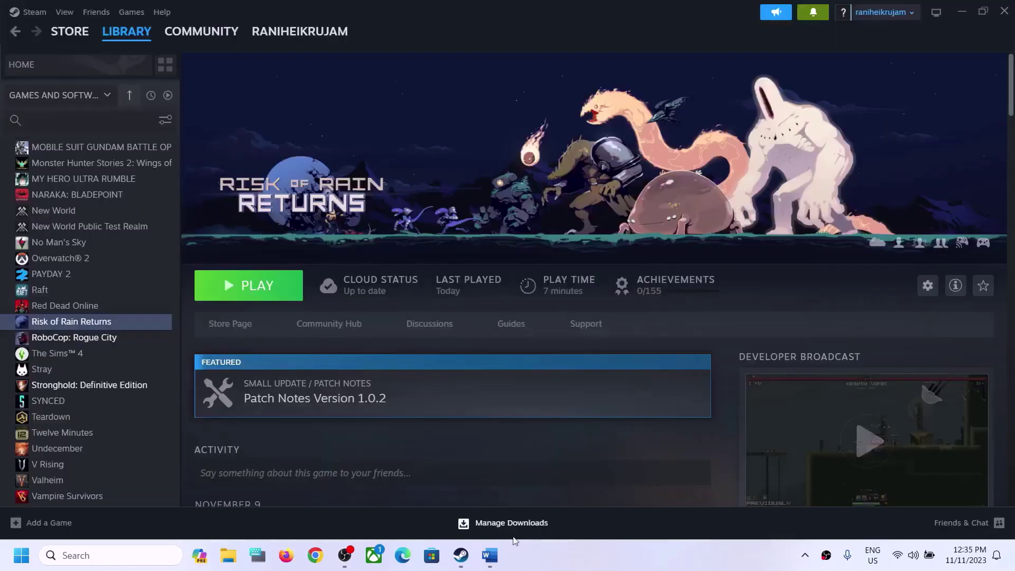
Scroll to Step 8 in the guide, copy 'graphics', and paste it into Windows search.
click(490, 555)
scroll(394, 393, down, 3)
drag(166, 376, 664, 397)
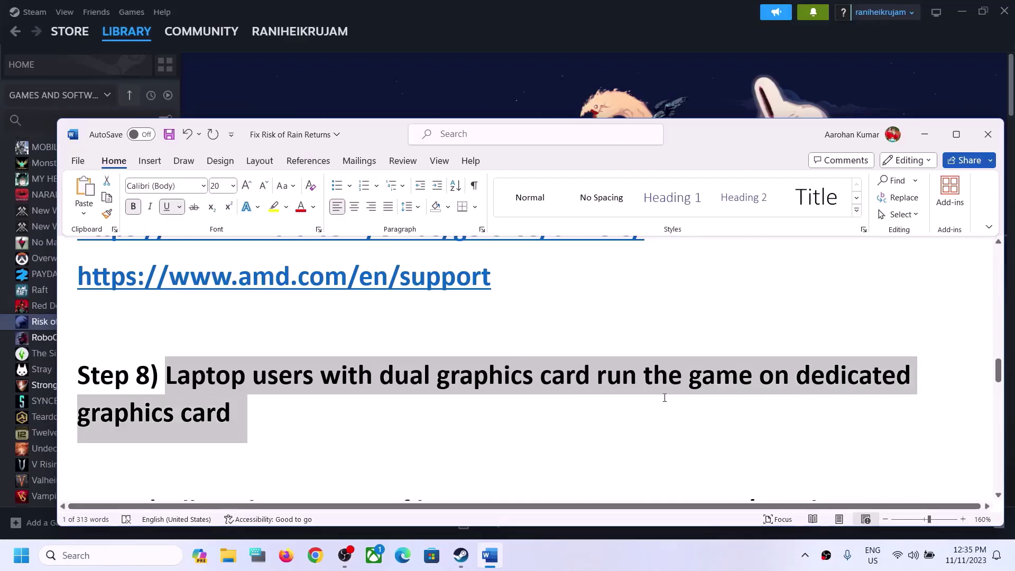
double_click(105, 415)
key(ctrl+c)
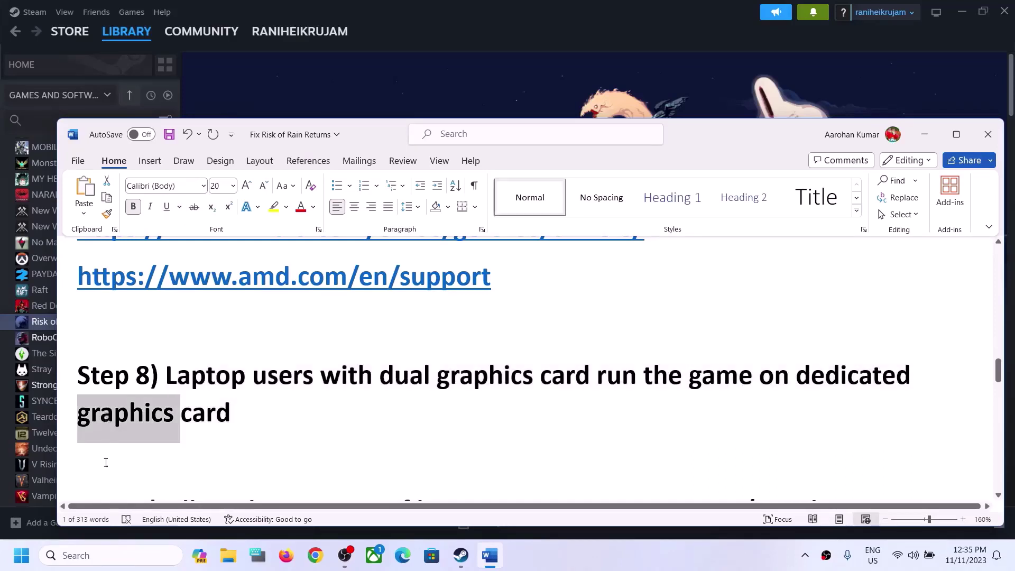
click(92, 555)
key(ctrl+v)
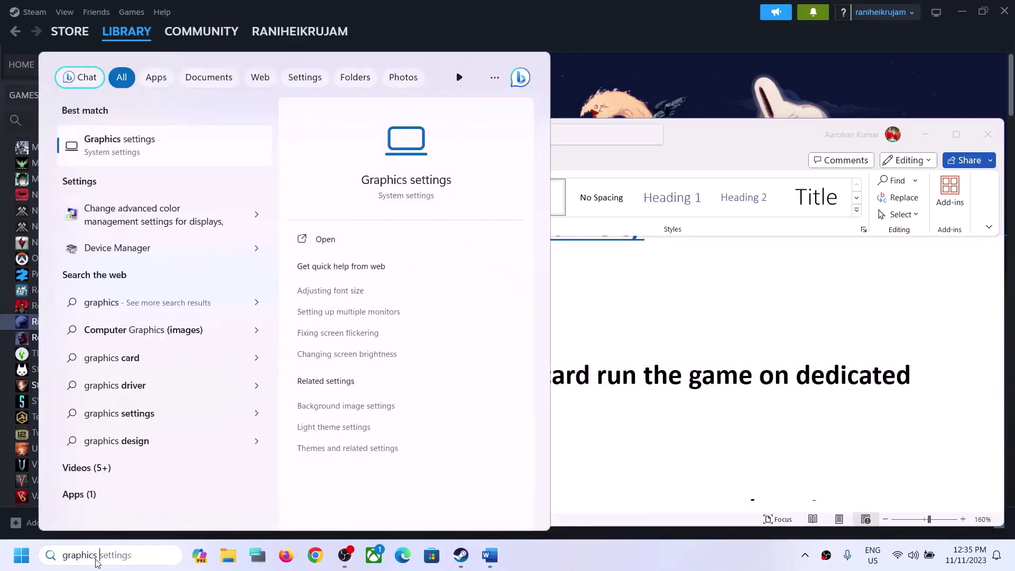
Open Graphics settings and browse to C:\Program Files (x86) for an app to add.
text(settings)
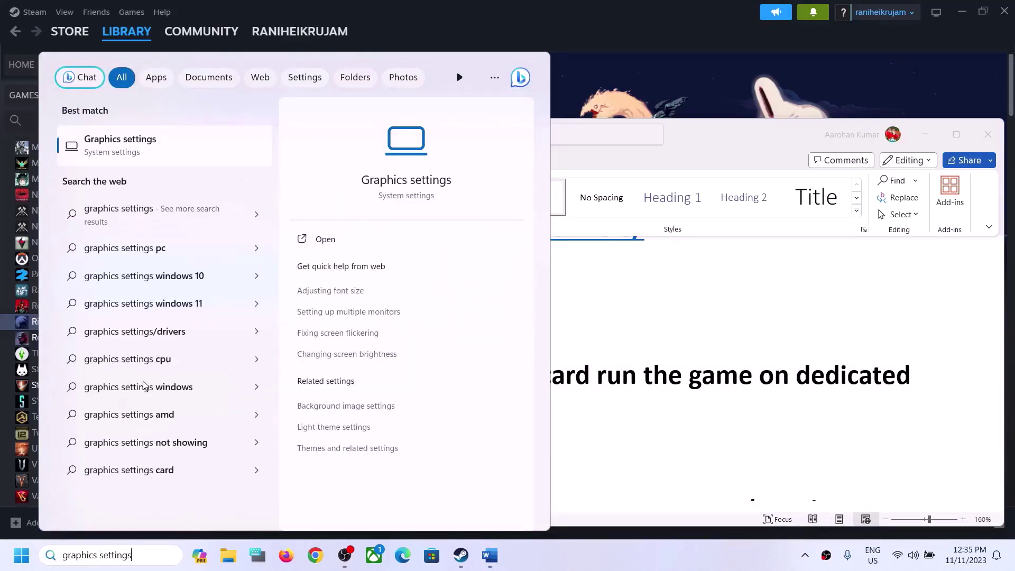
click(140, 150)
click(317, 236)
scroll(68, 210, down, 1)
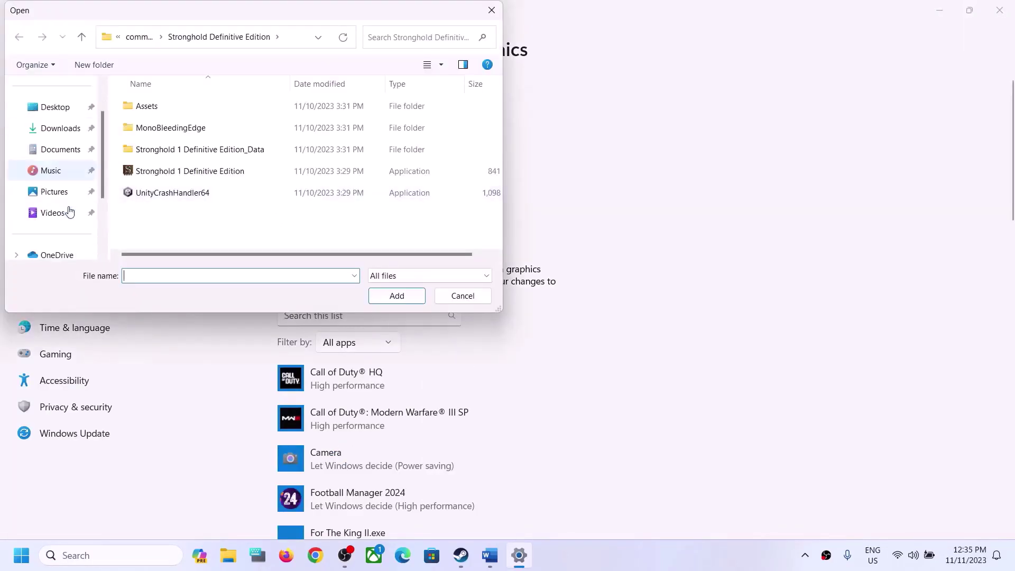
scroll(64, 229, down, 1)
click(53, 191)
double_click(171, 124)
scroll(210, 197, down, 2)
click(177, 195)
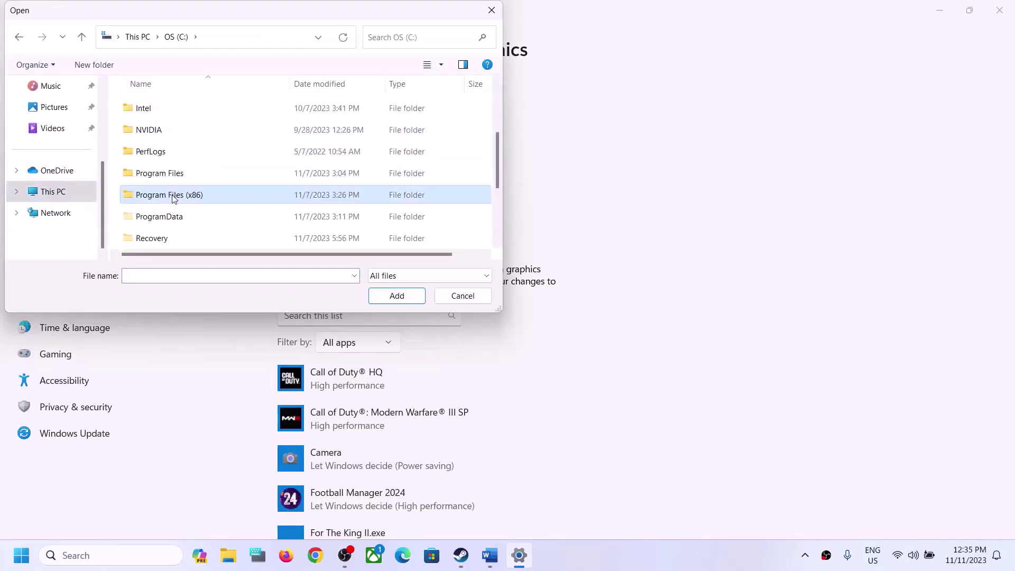
double_click(190, 195)
Add the exe from Steam\steamapps\common\Risk of Rain Returns to the graphics list.
scroll(186, 195, down, 3)
scroll(186, 195, down, 3)
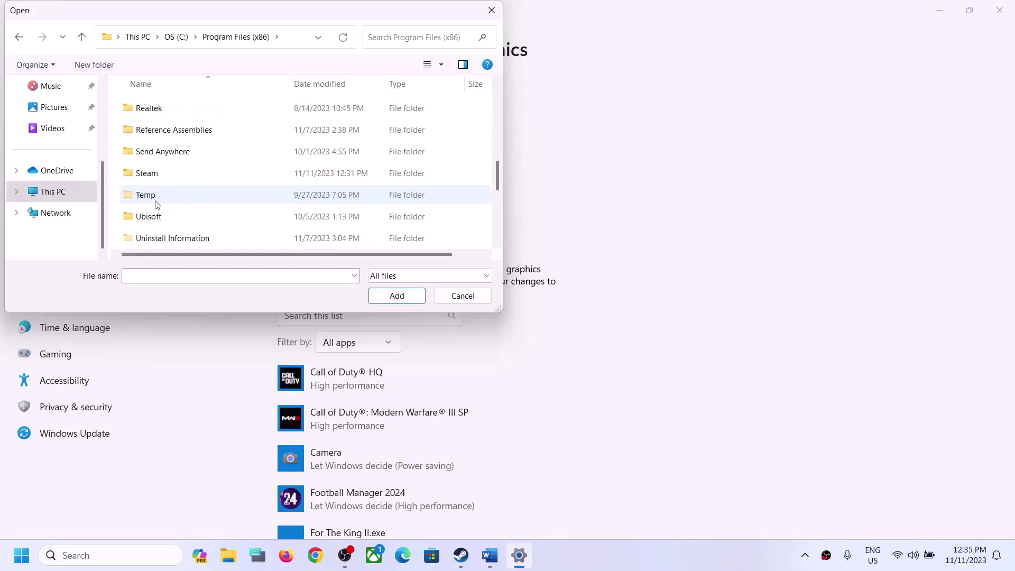
click(151, 173)
double_click(150, 173)
scroll(158, 188, down, 3)
double_click(163, 196)
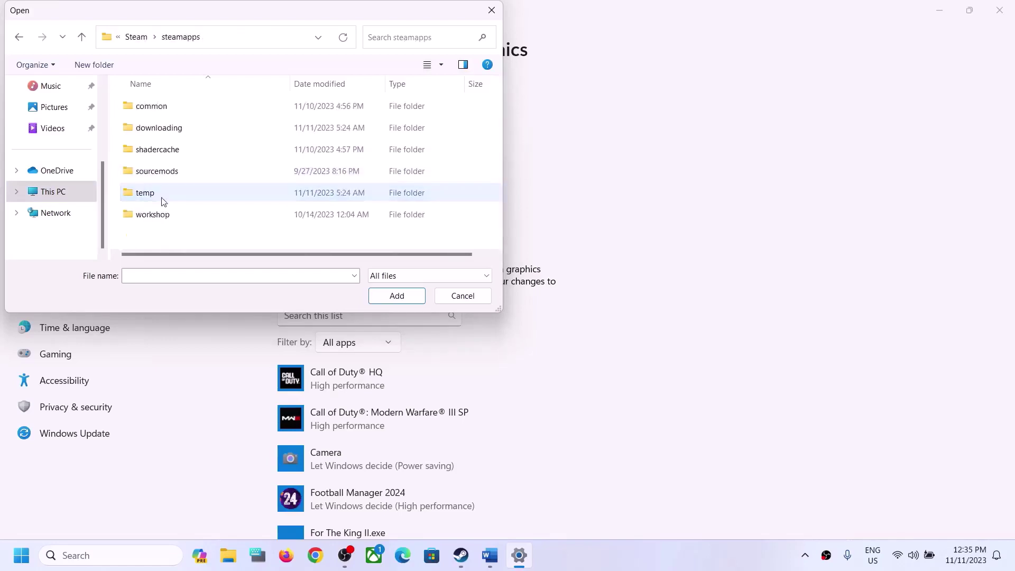
double_click(158, 109)
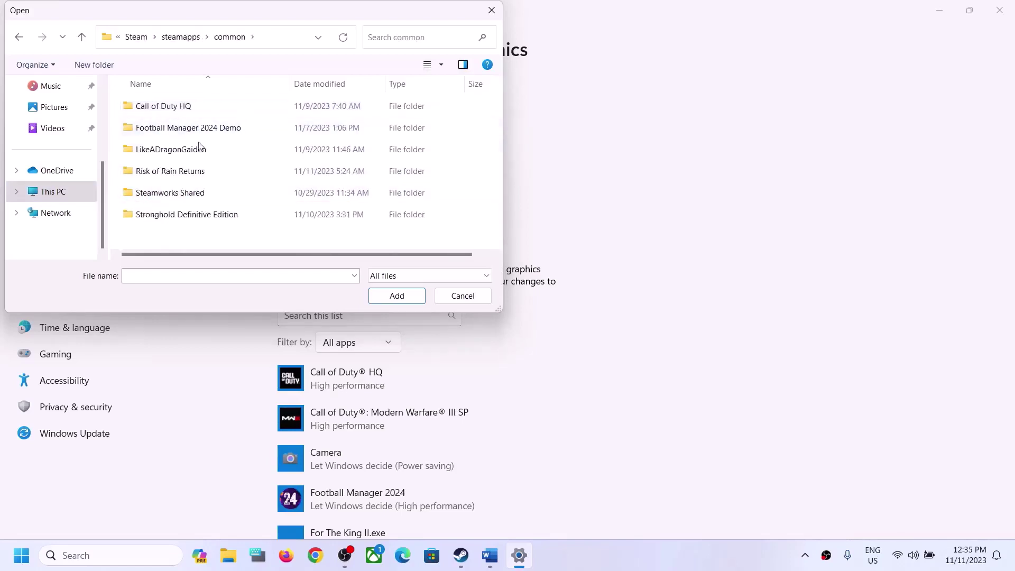
click(186, 176)
double_click(213, 176)
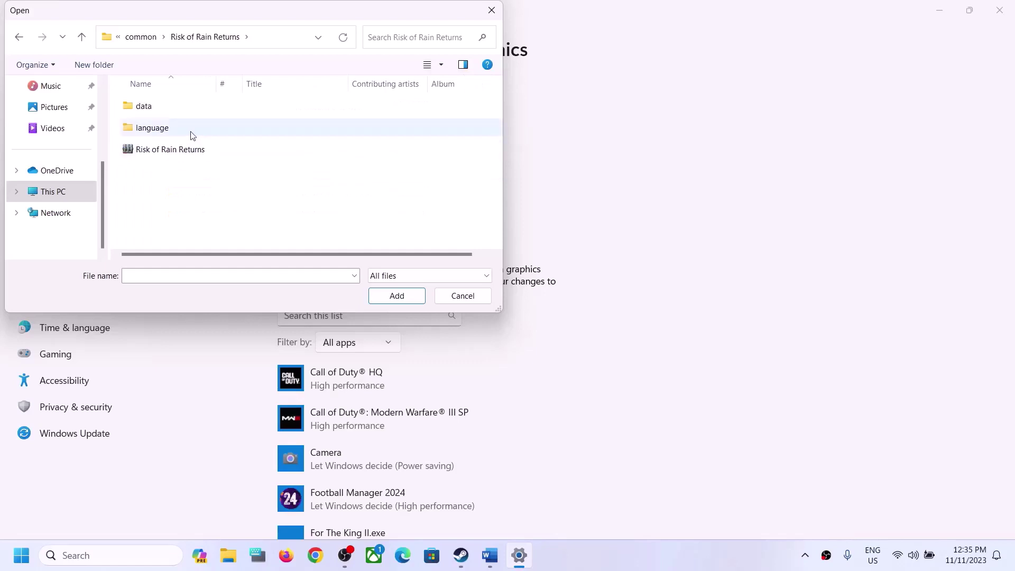
click(139, 154)
click(411, 298)
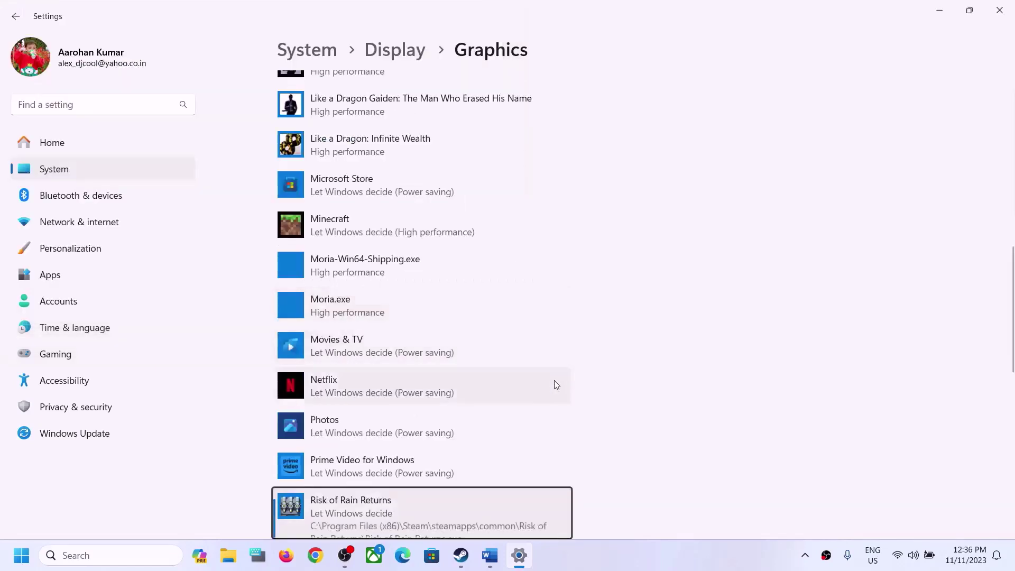
Set Risk of Rain Returns to High performance, save, and return to the Word guide.
scroll(378, 374, down, 4)
click(463, 358)
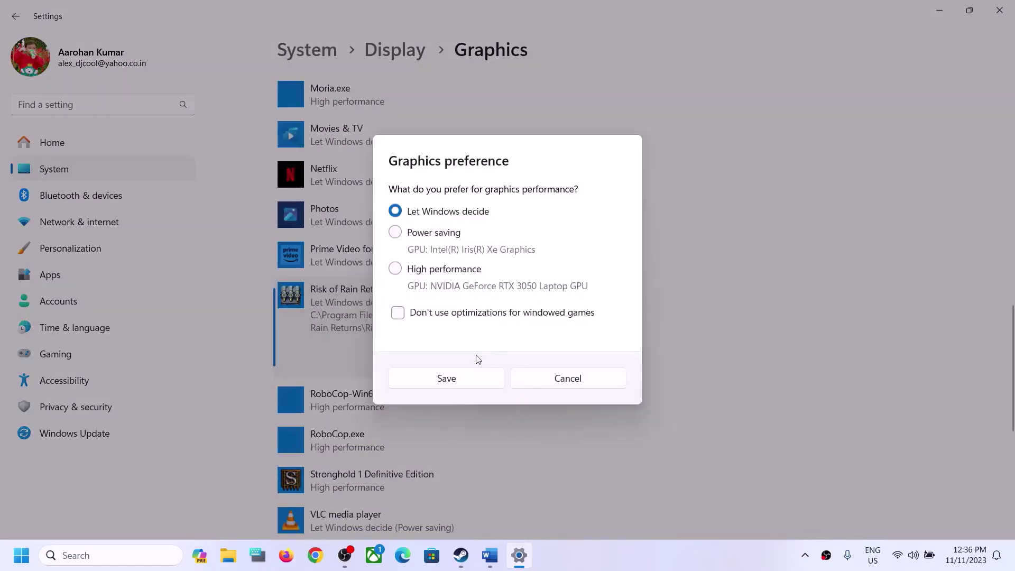
click(432, 272)
click(470, 376)
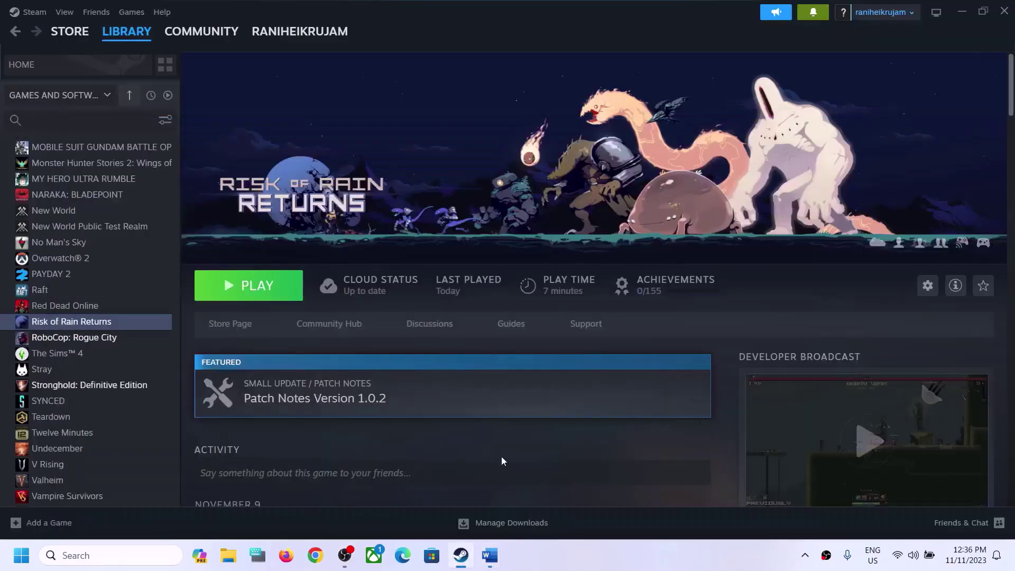
click(489, 554)
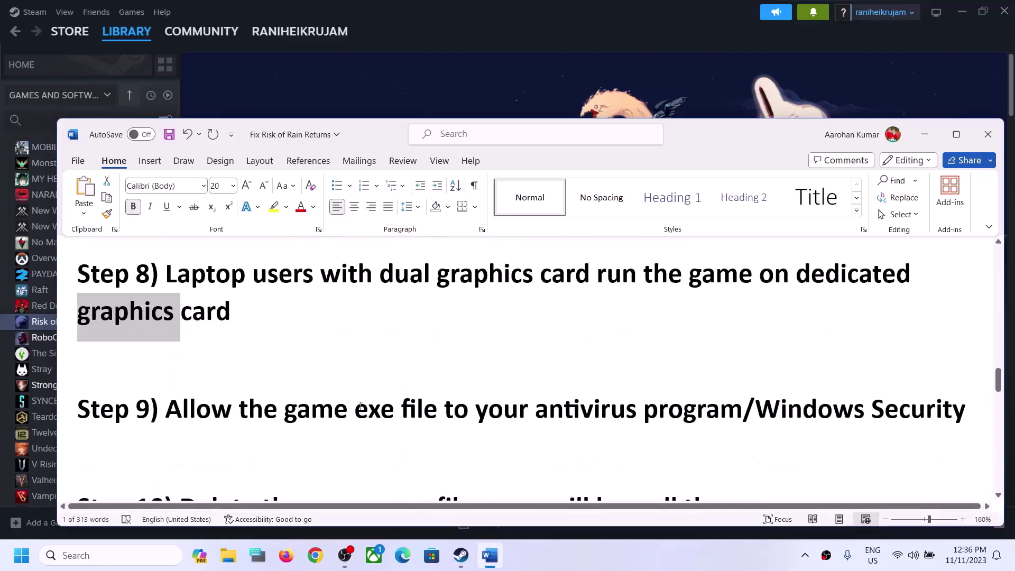